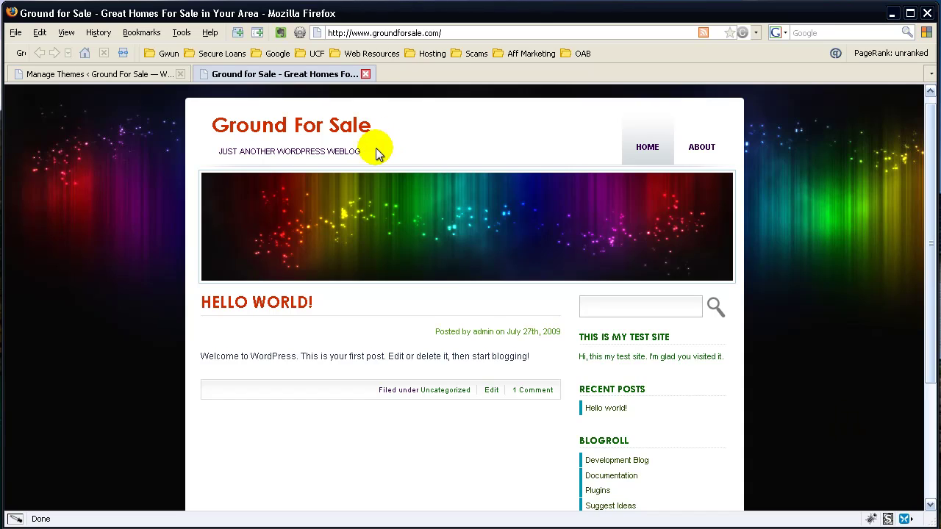
Step: On the admin themes page, collapse Pages and expand Posts in the admin menu
{"action": "left_click", "coordinate": [134, 72]}
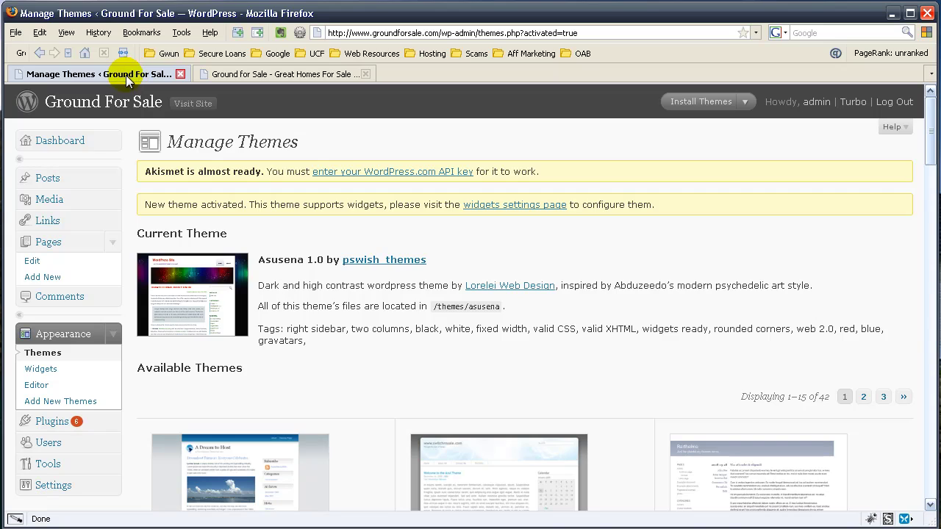
{"action": "left_click", "coordinate": [112, 240]}
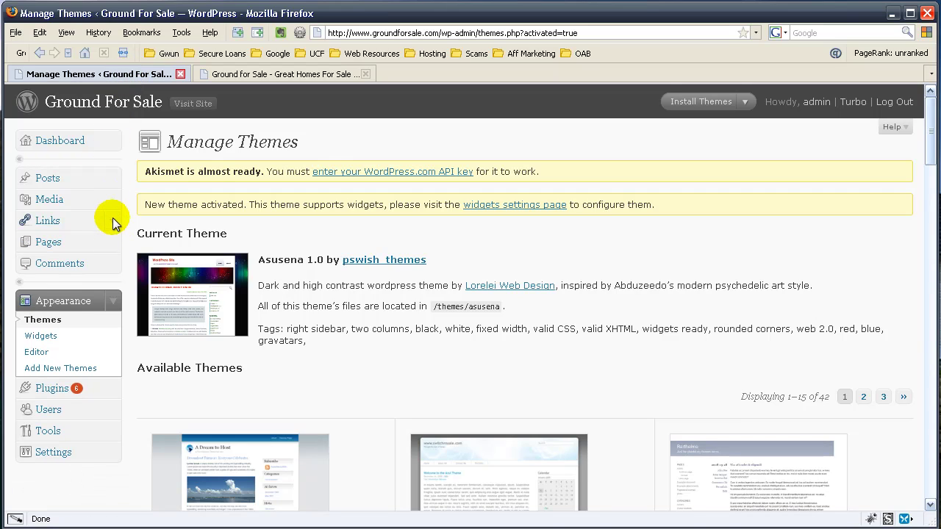
{"action": "left_click", "coordinate": [109, 180]}
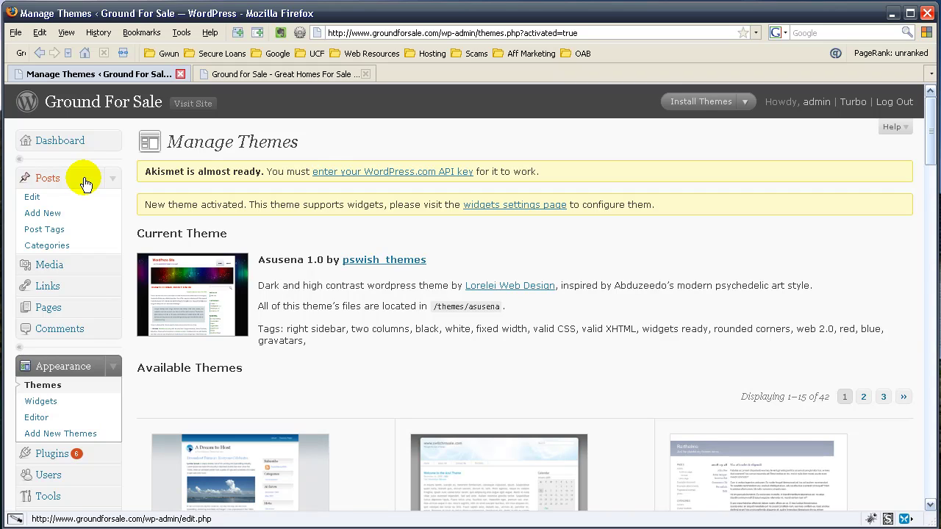
{"action": "left_click", "coordinate": [255, 72]}
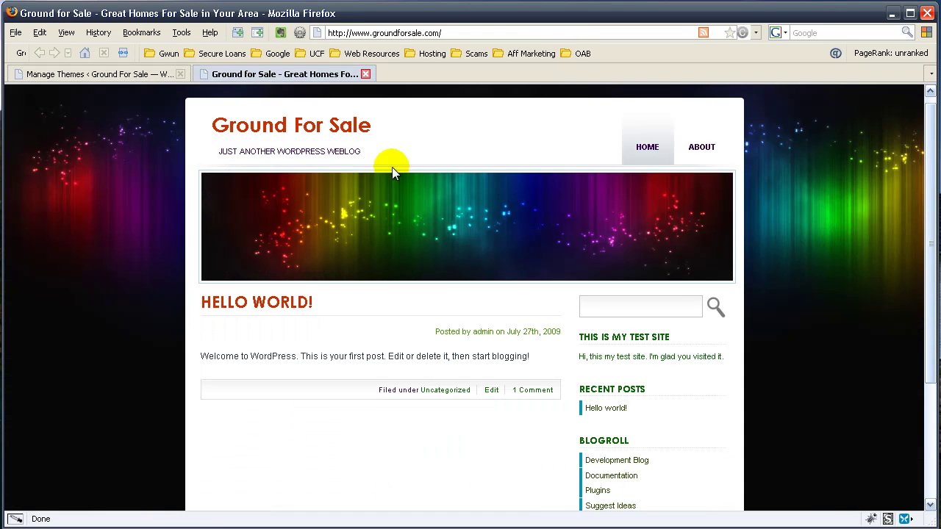
{"action": "scroll", "coordinate": [412, 287], "scroll_direction": "down", "scroll_amount": 2}
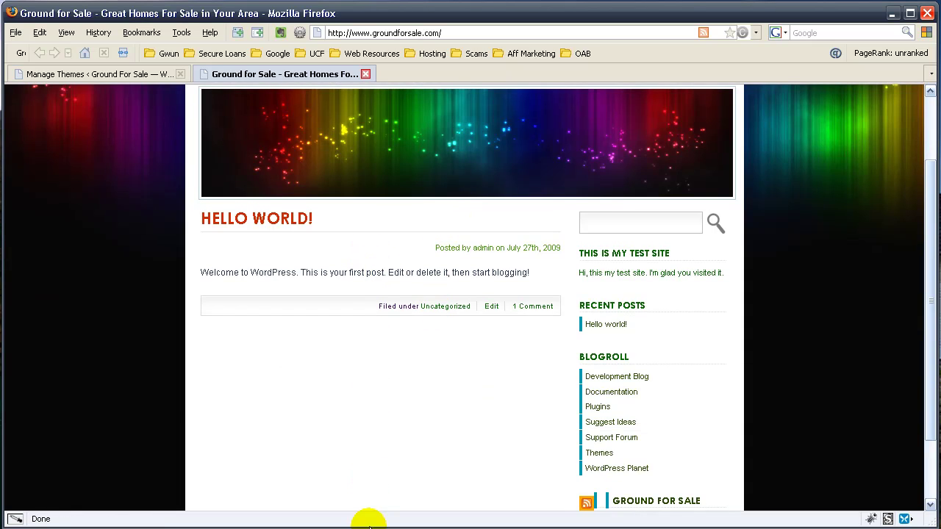
{"action": "scroll", "coordinate": [372, 380], "scroll_direction": "up", "scroll_amount": 2}
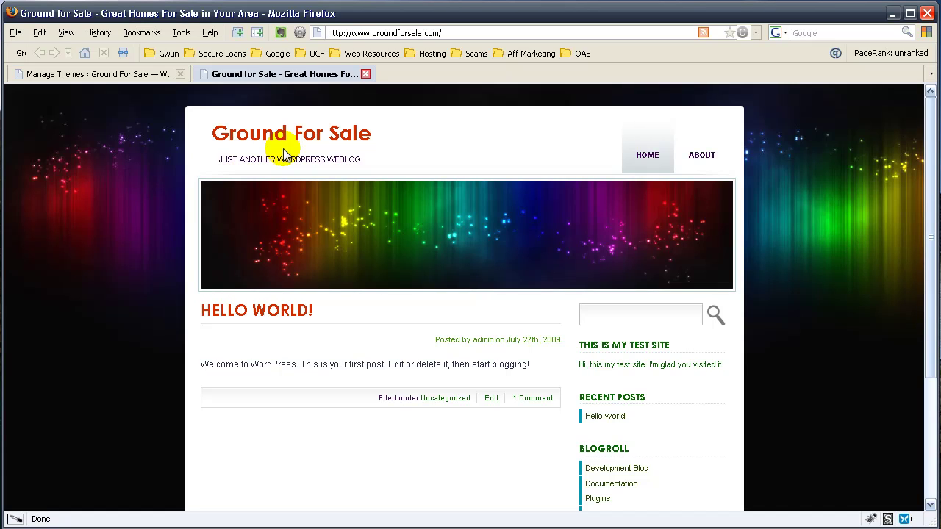
Step: Start a new post from the Posts list in the WordPress admin
{"action": "left_click", "coordinate": [142, 77]}
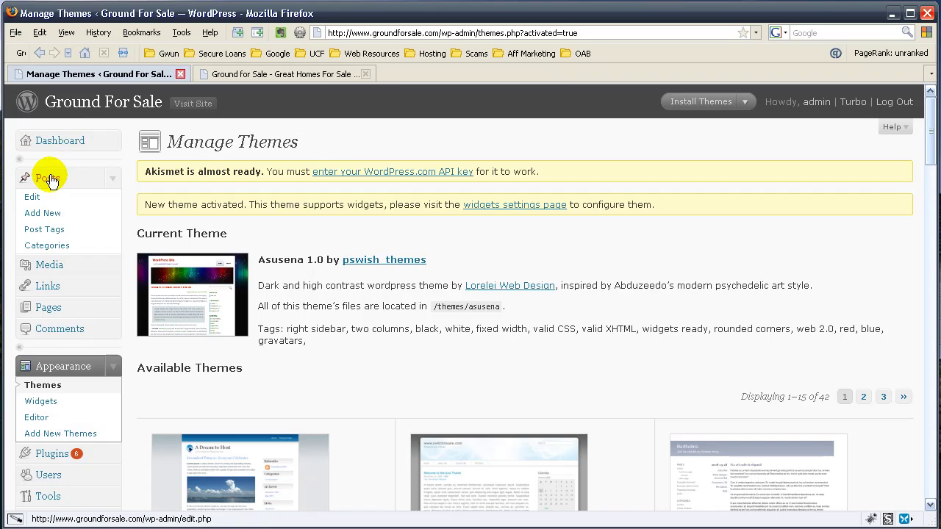
{"action": "left_click", "coordinate": [50, 177]}
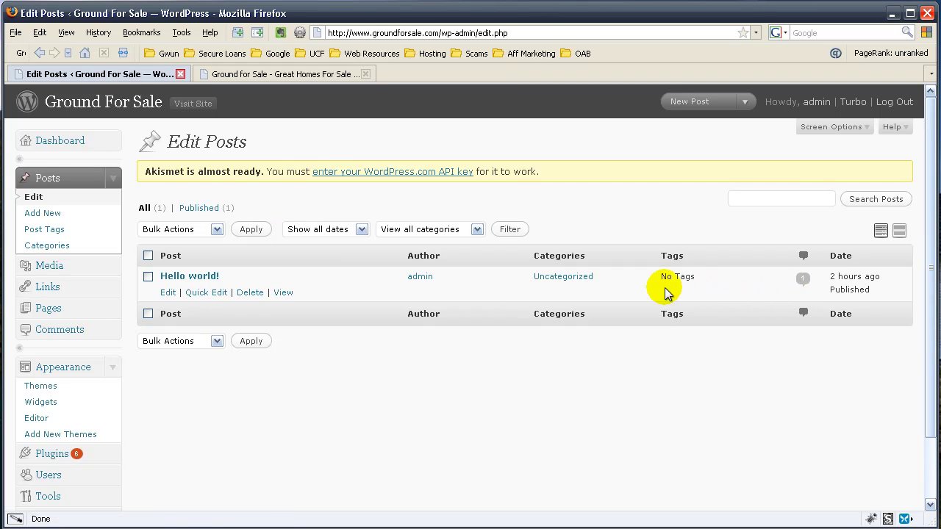
{"action": "left_click", "coordinate": [74, 222]}
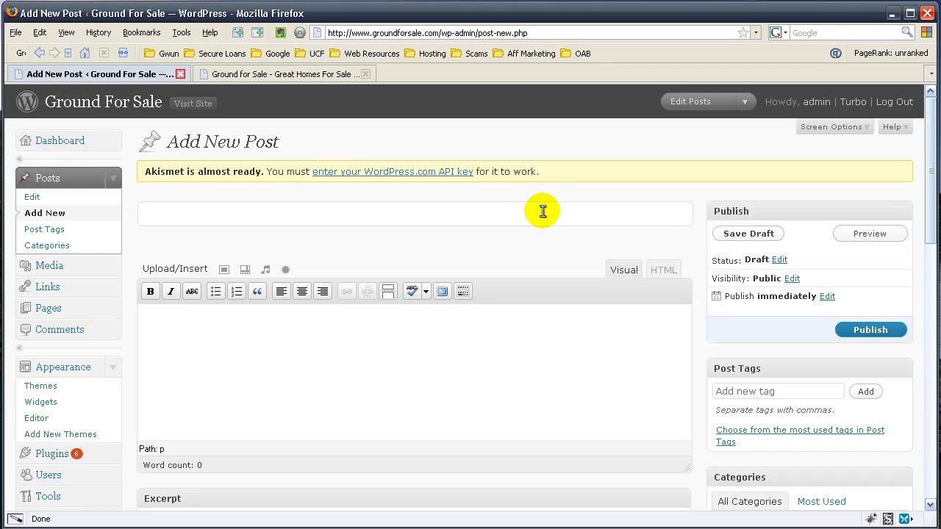
Step: Title the post 'This is a test post.' and move into the body so it autosaves
{"action": "left_click", "coordinate": [215, 325]}
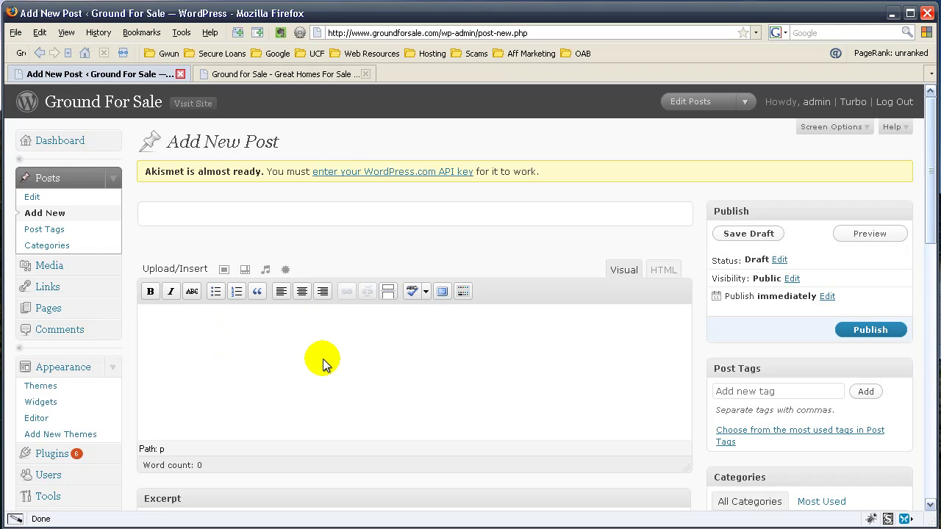
{"action": "scroll", "coordinate": [357, 351], "scroll_direction": "down", "scroll_amount": 3}
{"action": "scroll", "coordinate": [357, 352], "scroll_direction": "up", "scroll_amount": 3}
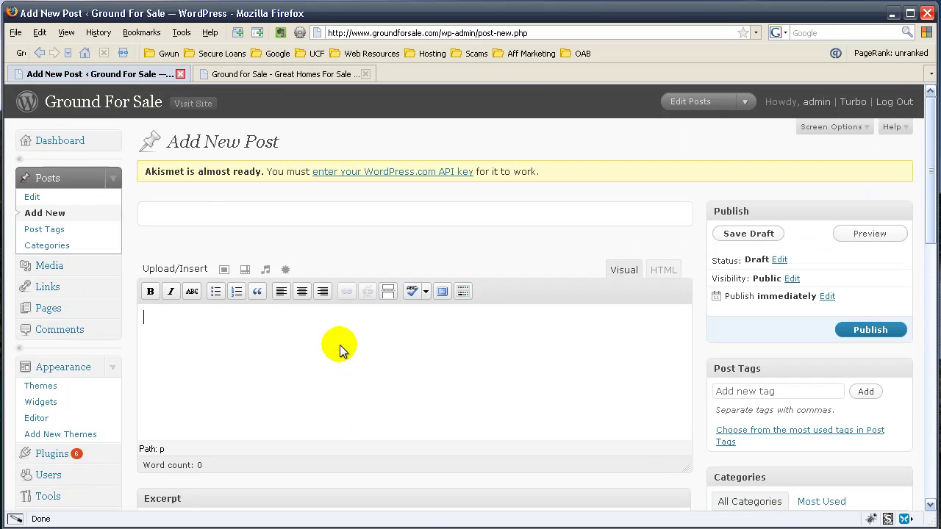
{"action": "left_click", "coordinate": [181, 211]}
{"action": "type", "text": "T"}
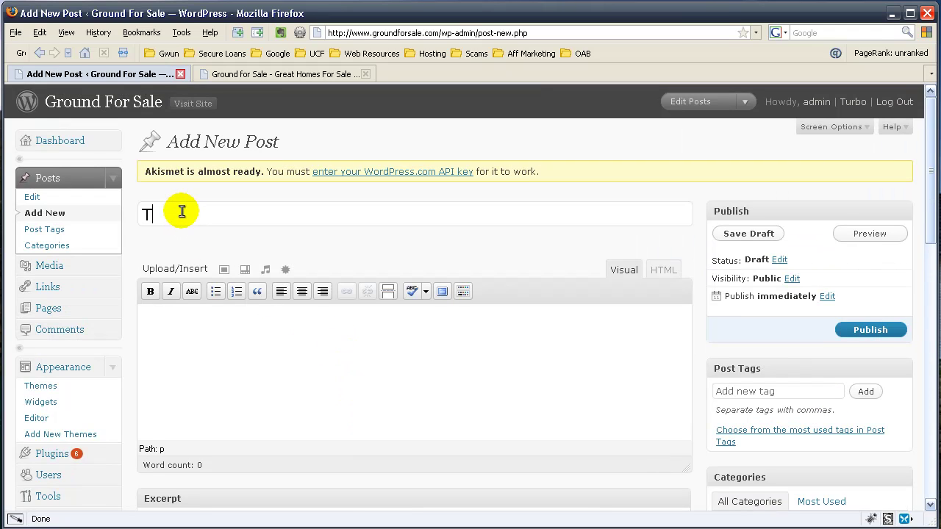
{"action": "type", "text": "his is a test post."}
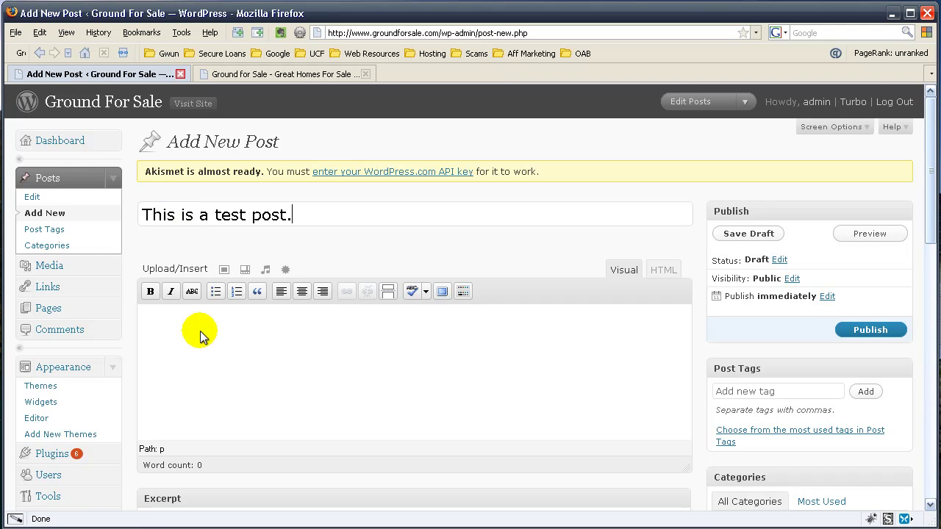
{"action": "left_click", "coordinate": [197, 333]}
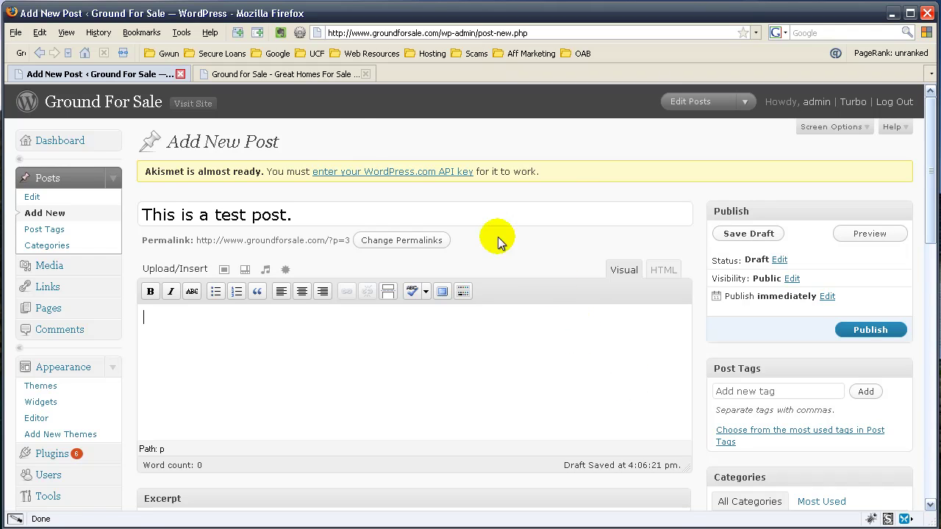
Step: Search Google for 'latin text filler' in a new tab and open lipsum.com
{"action": "left_click", "coordinate": [240, 34]}
{"action": "type", "text": "latin text filler"}
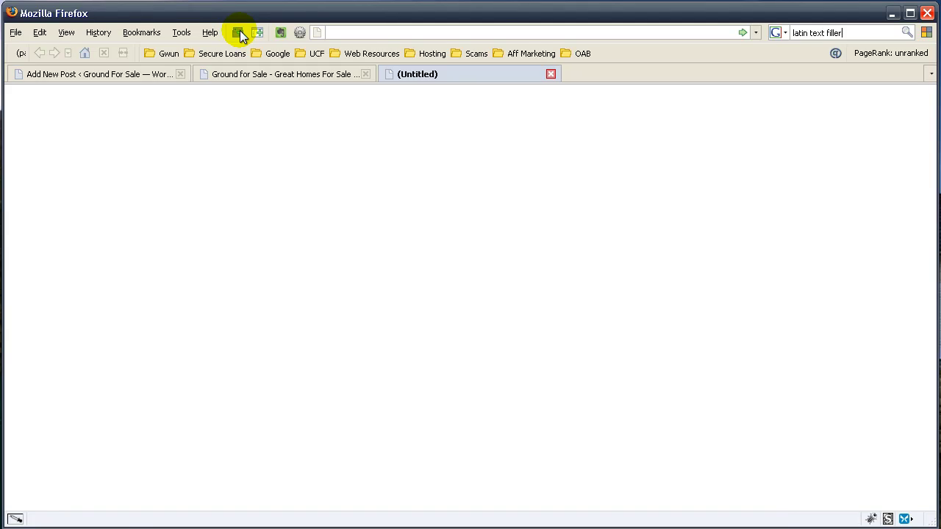
{"action": "key", "text": "Return"}
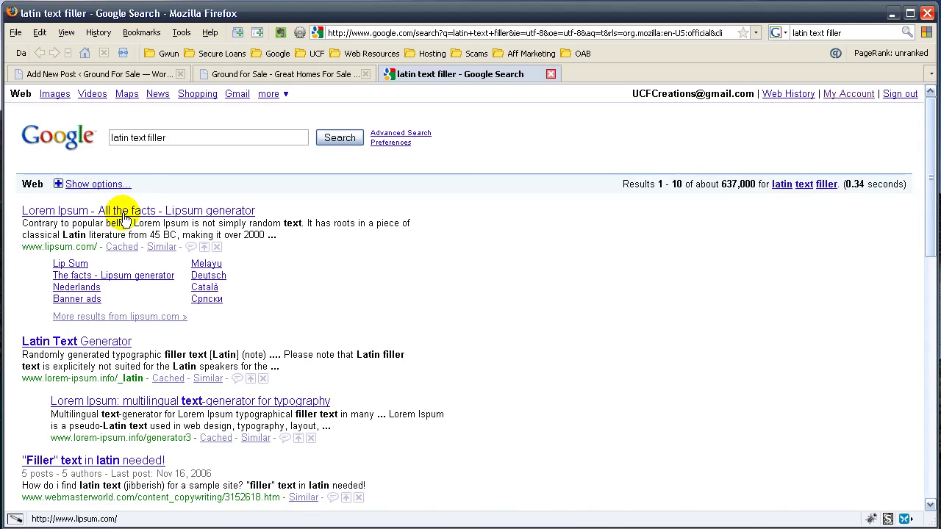
{"action": "left_click", "coordinate": [125, 211]}
Step: Generate Lorem Ipsum text and select the first two paragraphs
{"action": "scroll", "coordinate": [337, 238], "scroll_direction": "down", "scroll_amount": 10}
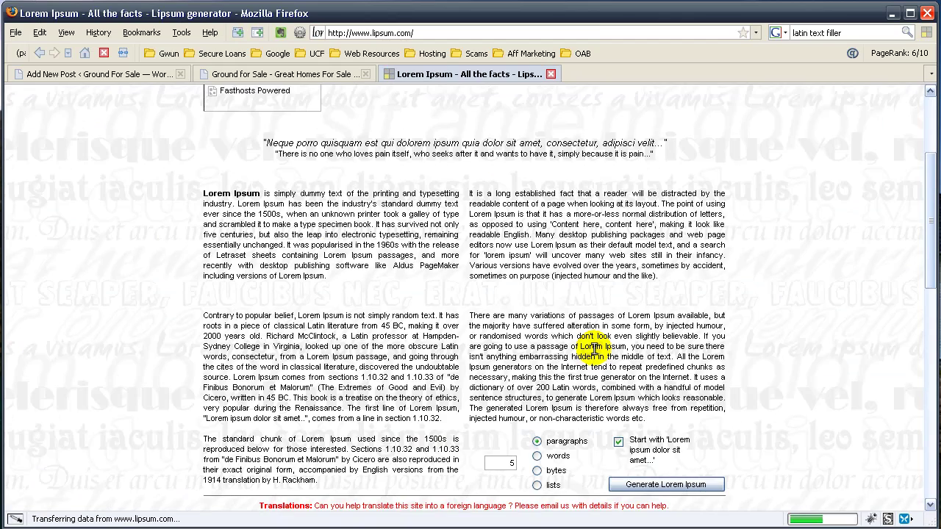
{"action": "left_click", "coordinate": [624, 317]}
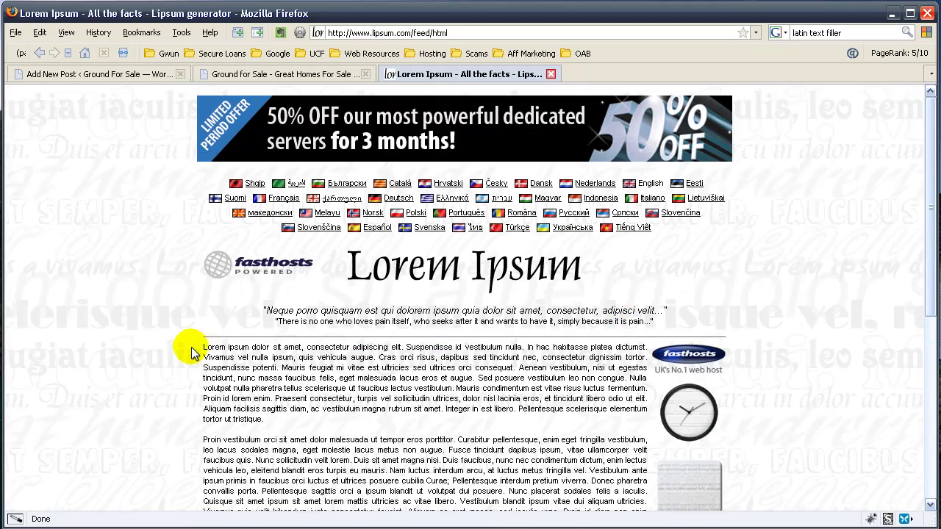
{"action": "left_click_drag", "start_coordinate": [193, 347], "coordinate": [336, 361]}
{"action": "scroll", "coordinate": [323, 385], "scroll_direction": "down", "scroll_amount": 4}
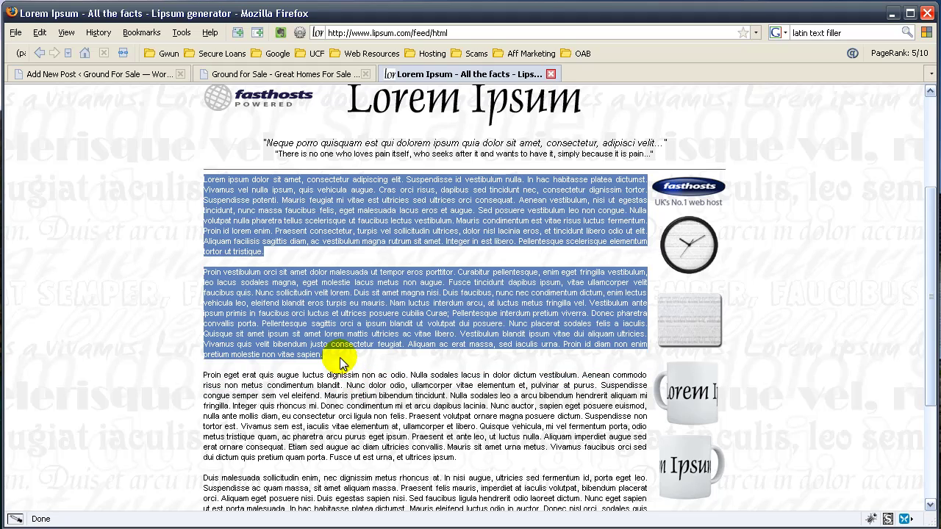
Step: Paste the Lorem Ipsum paragraphs into the post body and save it as a draft
{"action": "left_click", "coordinate": [166, 73]}
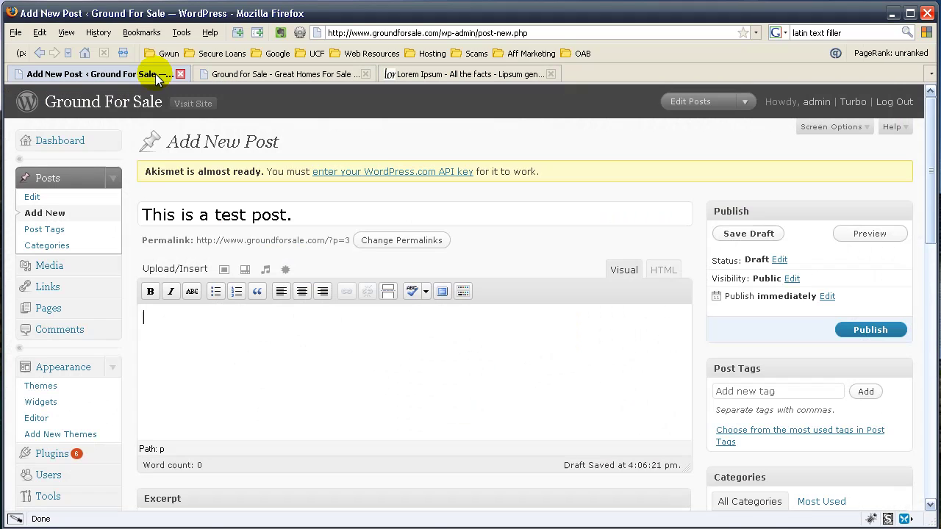
{"action": "key", "text": "ctrl+v"}
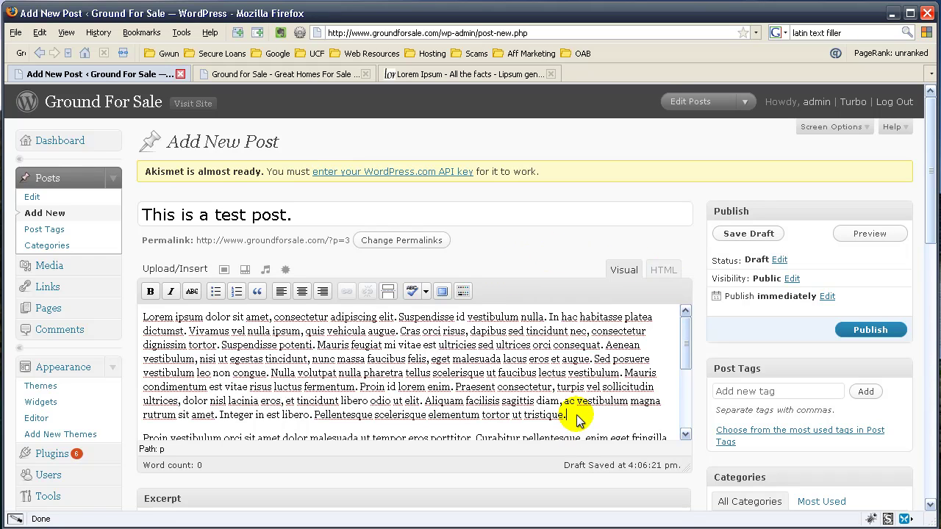
{"action": "scroll", "coordinate": [816, 287], "scroll_direction": "down", "scroll_amount": 2}
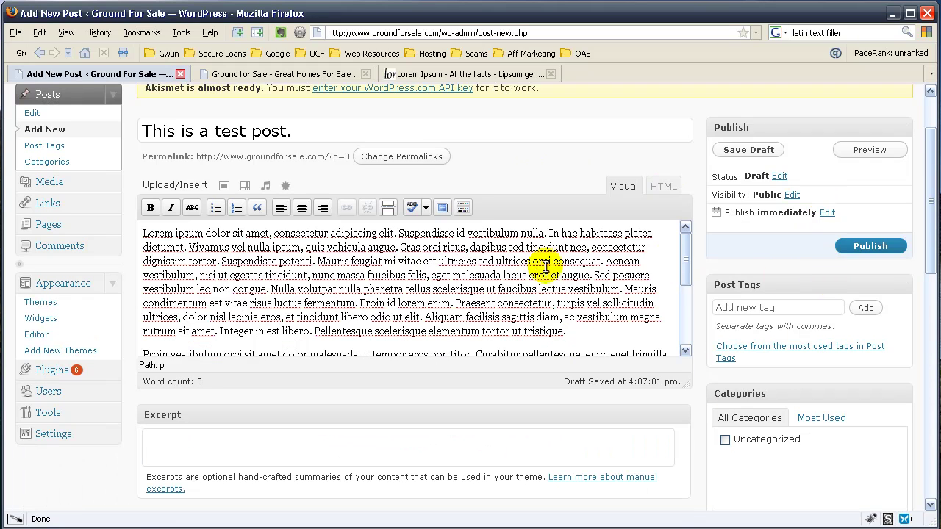
{"action": "left_click", "coordinate": [765, 152]}
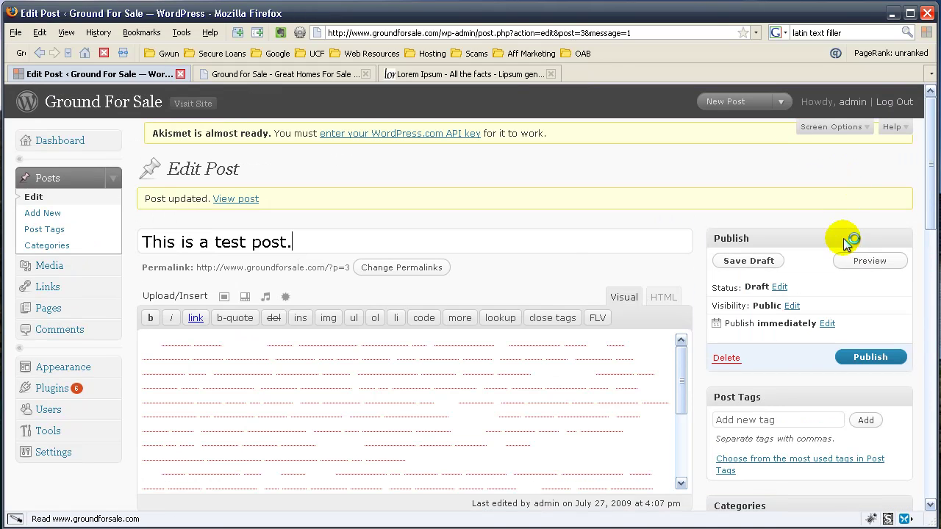
Step: Preview the draft post in its own tab, then return to the Ground for Sale front page
{"action": "left_click", "coordinate": [862, 265]}
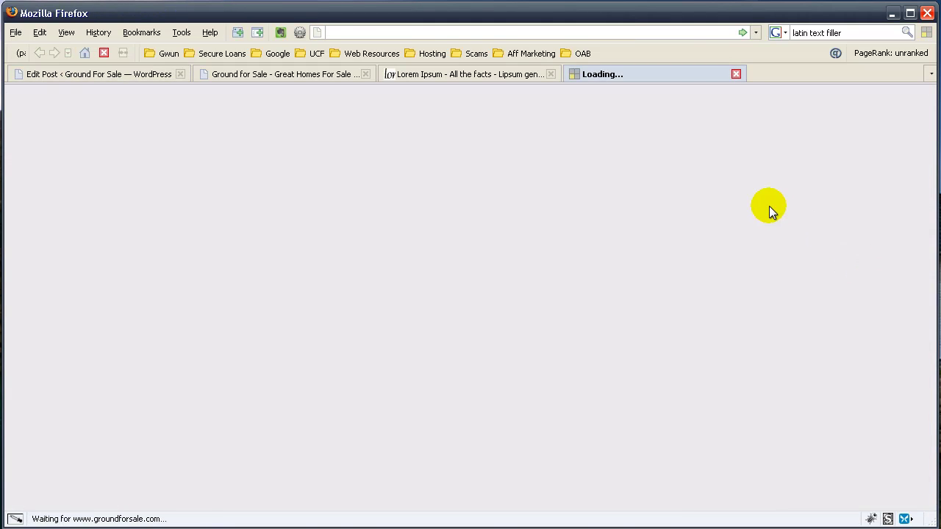
{"action": "scroll", "coordinate": [800, 212], "scroll_direction": "down", "scroll_amount": 2}
{"action": "scroll", "coordinate": [800, 213], "scroll_direction": "down", "scroll_amount": 12}
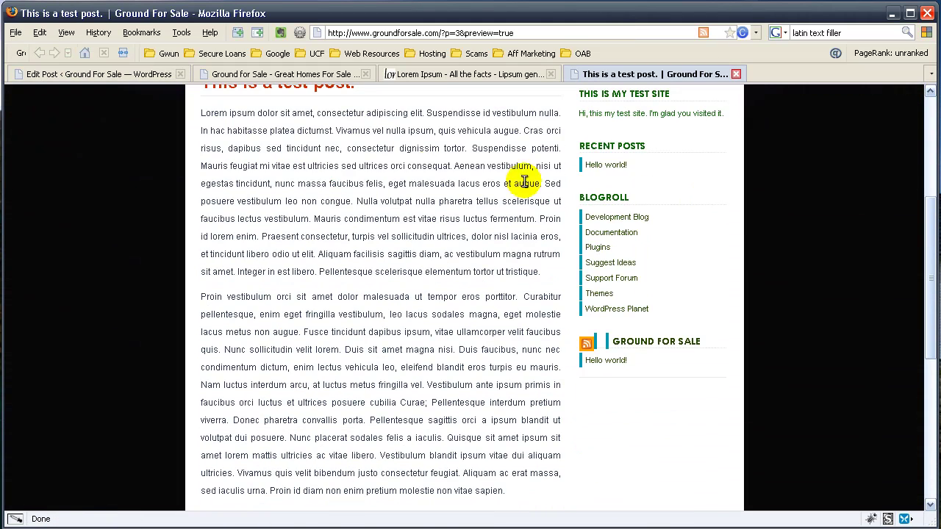
{"action": "scroll", "coordinate": [522, 276], "scroll_direction": "up", "scroll_amount": 2}
{"action": "scroll", "coordinate": [521, 272], "scroll_direction": "up", "scroll_amount": 12}
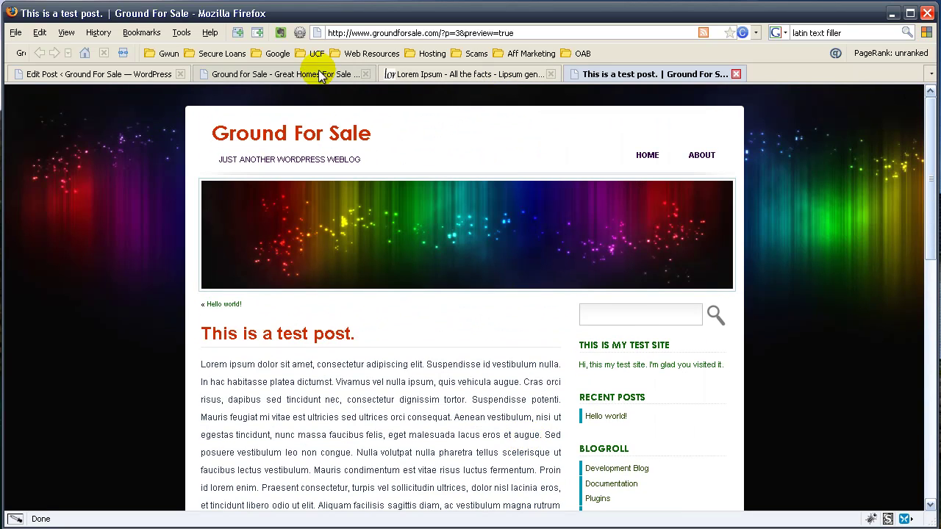
{"action": "left_click", "coordinate": [221, 74]}
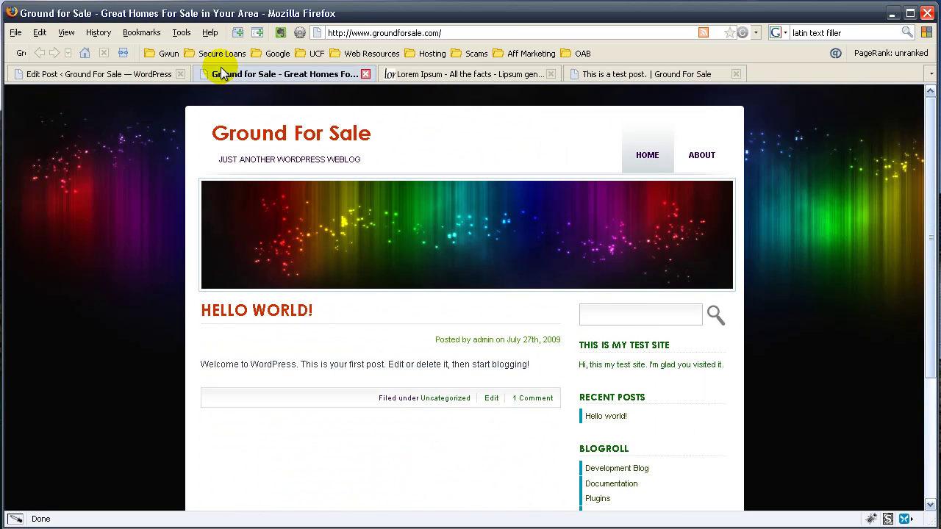
Step: Put the caret before 'Lorem' in the post body and upload printer-top.jpg from the computer
{"action": "left_click", "coordinate": [117, 74]}
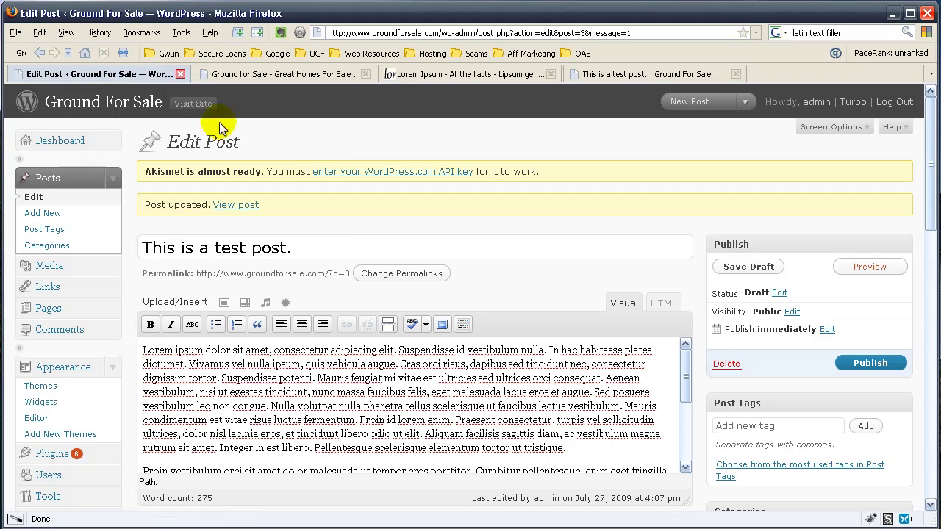
{"action": "left_click", "coordinate": [143, 351]}
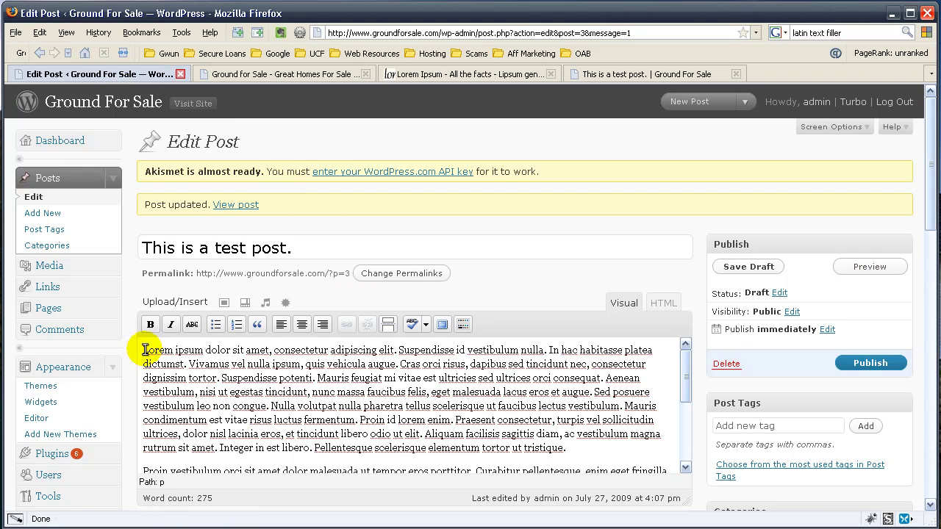
{"action": "left_click", "coordinate": [225, 300]}
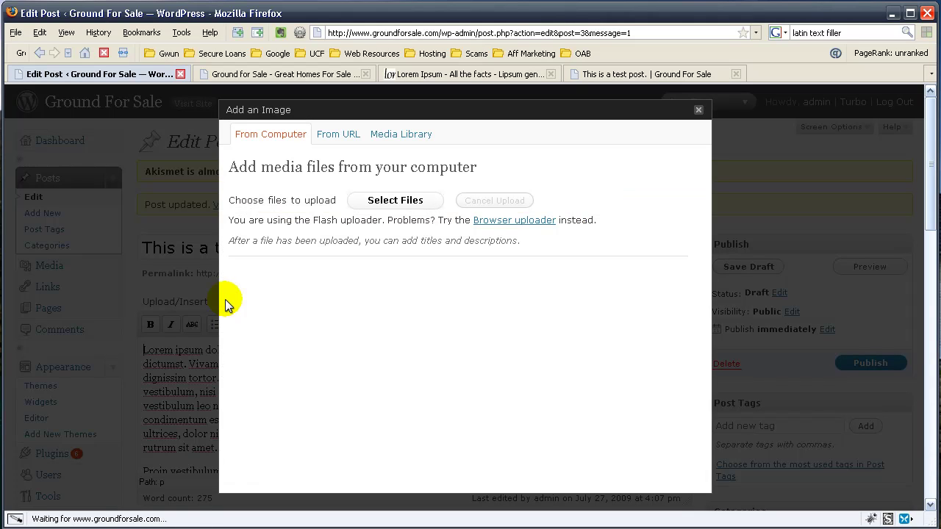
{"action": "left_click", "coordinate": [403, 206]}
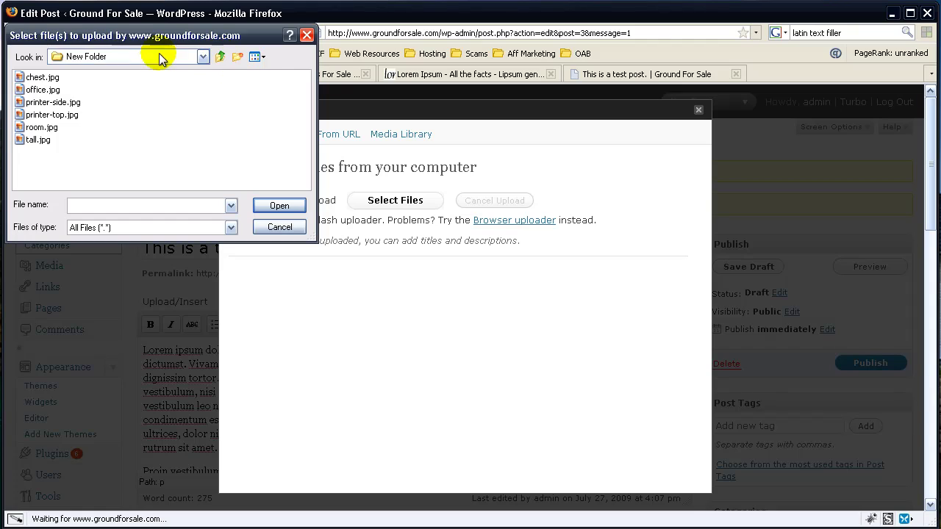
{"action": "left_click", "coordinate": [74, 117]}
{"action": "double_click", "coordinate": [72, 114]}
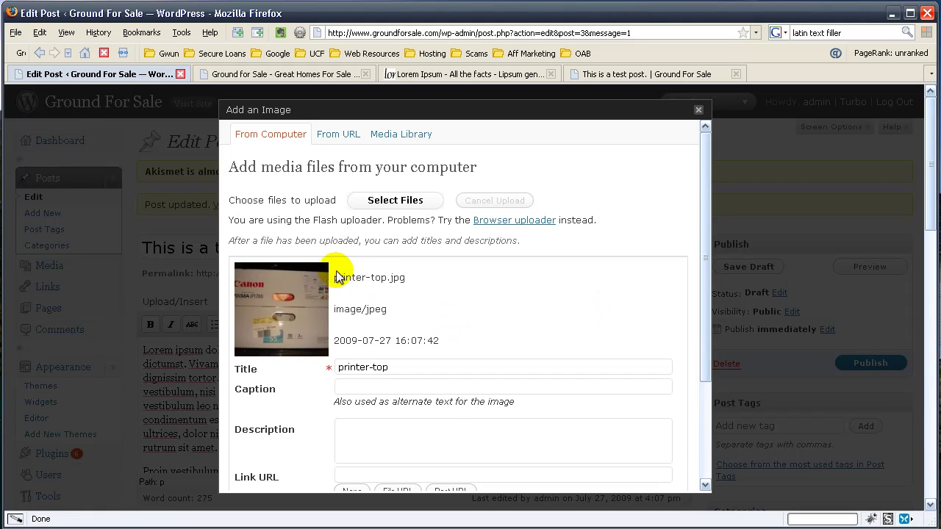
Step: Title the image 'Top side of a printer box' and insert it left-aligned at medium size
{"action": "scroll", "coordinate": [445, 319], "scroll_direction": "down", "scroll_amount": 2}
{"action": "left_click_drag", "start_coordinate": [387, 287], "coordinate": [327, 286]}
{"action": "type", "text": "Top side of a"}
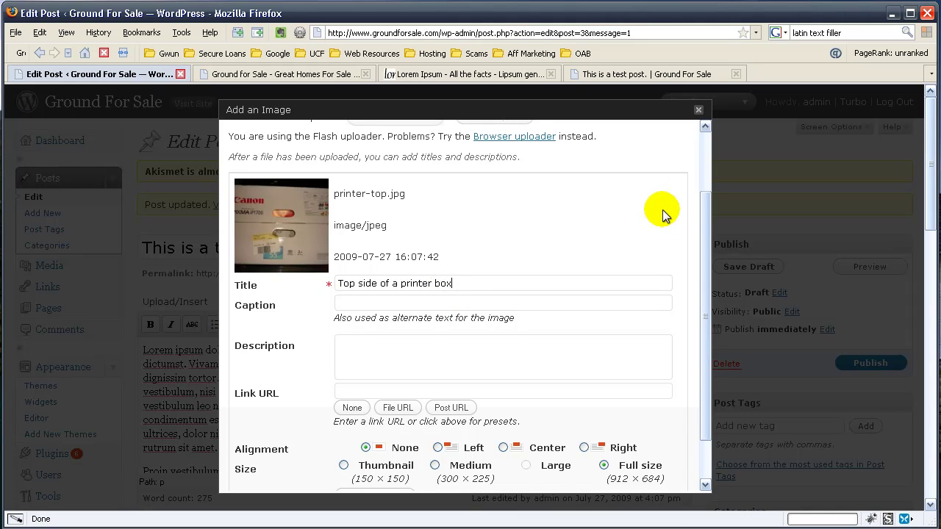
{"action": "scroll", "coordinate": [664, 217], "scroll_direction": "down", "scroll_amount": 2}
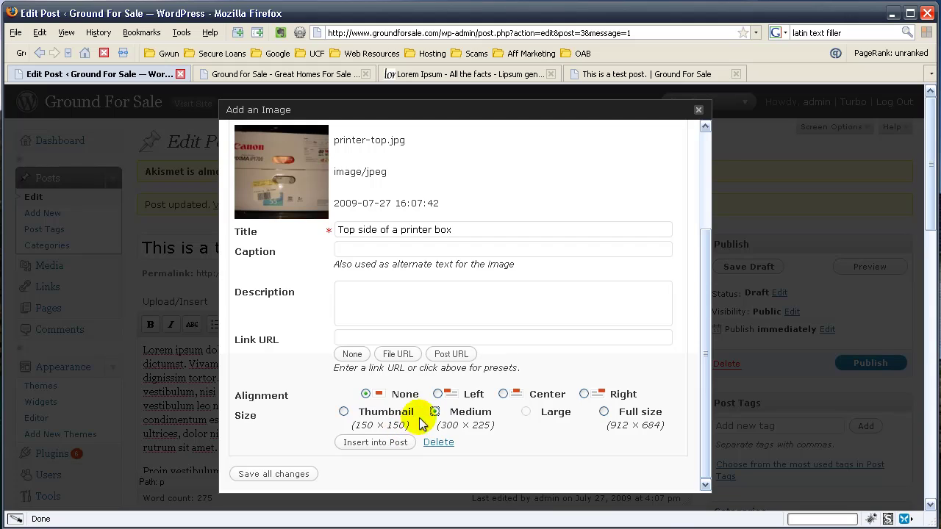
{"action": "left_click", "coordinate": [438, 395]}
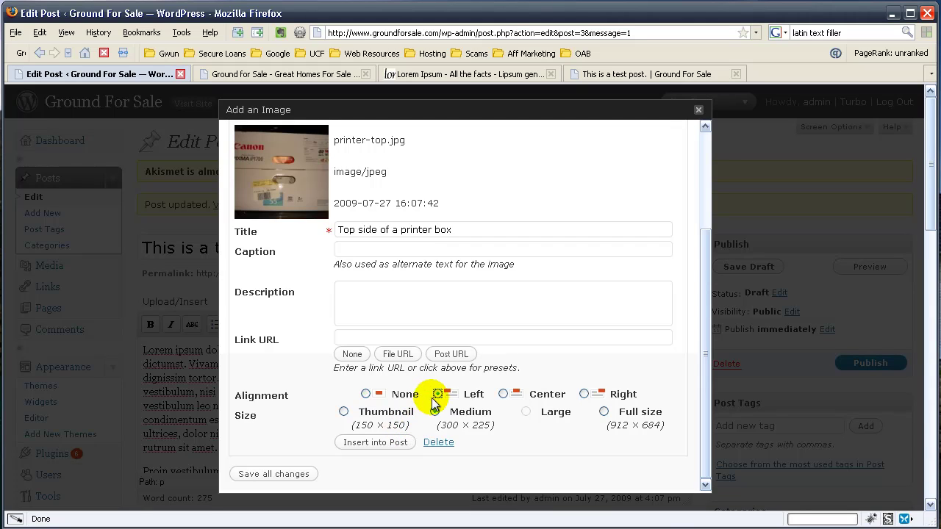
{"action": "left_click", "coordinate": [377, 443]}
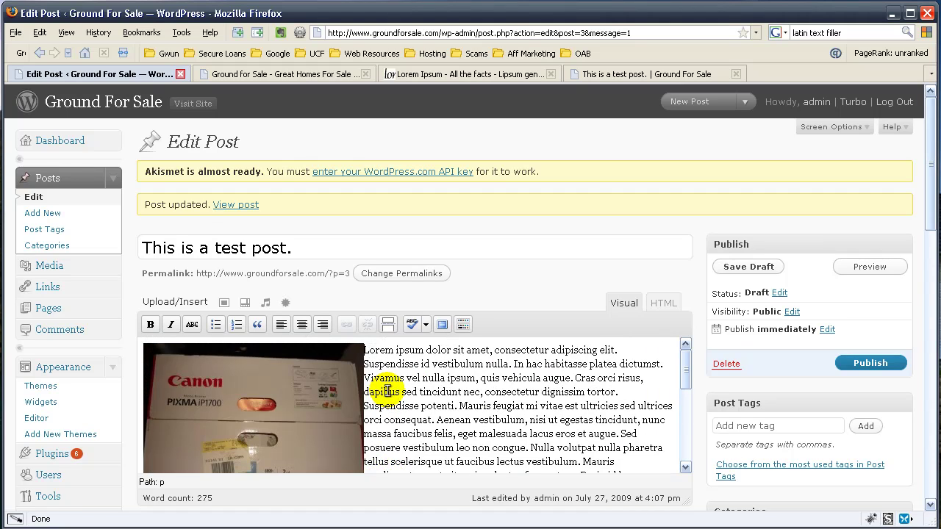
Step: Preview the draft with the printer photo beside the Lorem Ipsum text
{"action": "left_click", "coordinate": [869, 271]}
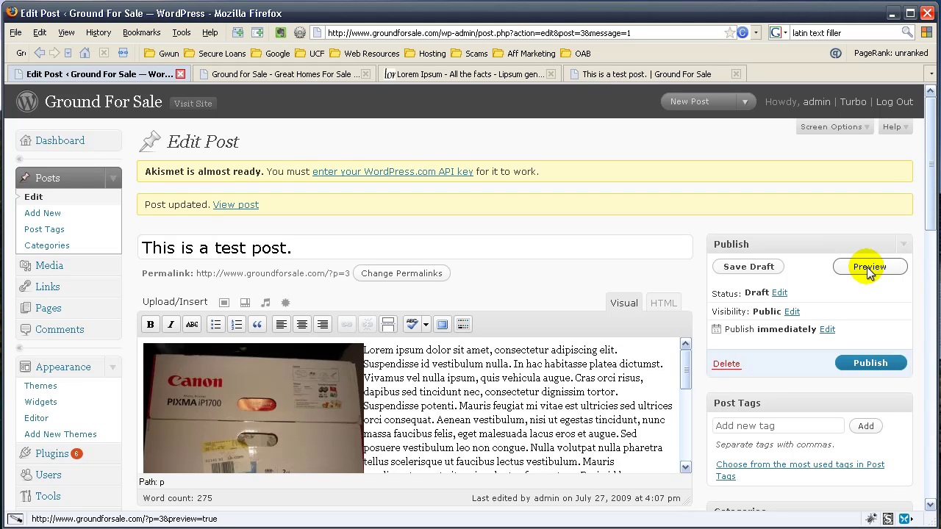
Step: Scroll through the post preview, then switch to the Ground for Sale home page
{"action": "left_click", "coordinate": [702, 77]}
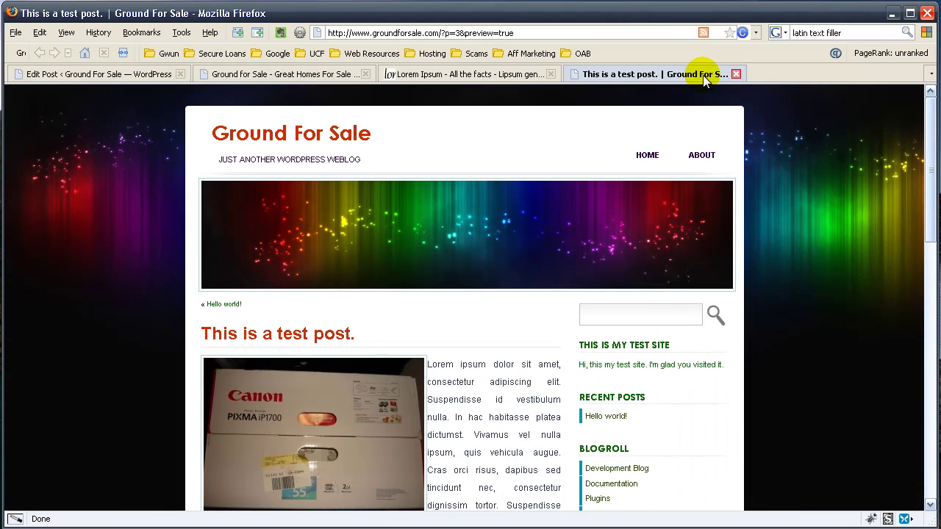
{"action": "scroll", "coordinate": [833, 226], "scroll_direction": "down", "scroll_amount": 2}
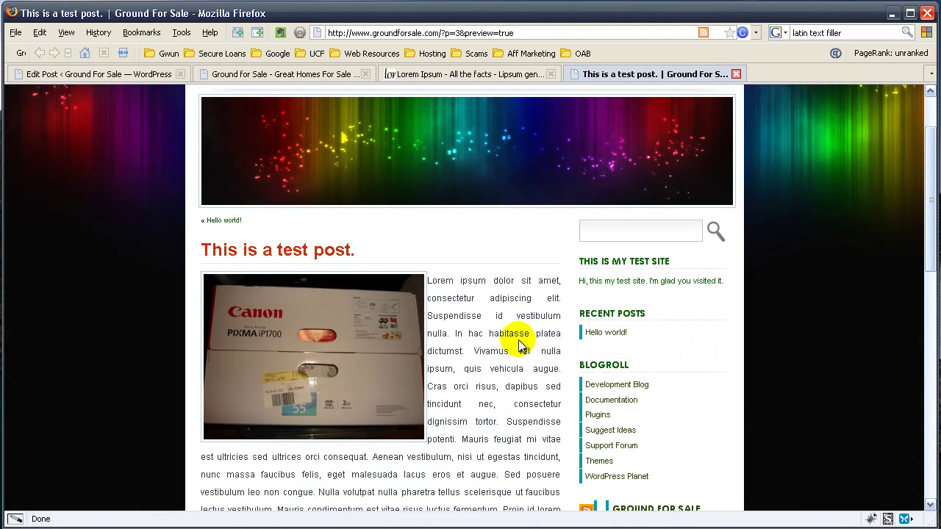
{"action": "scroll", "coordinate": [379, 269], "scroll_direction": "down", "scroll_amount": 2}
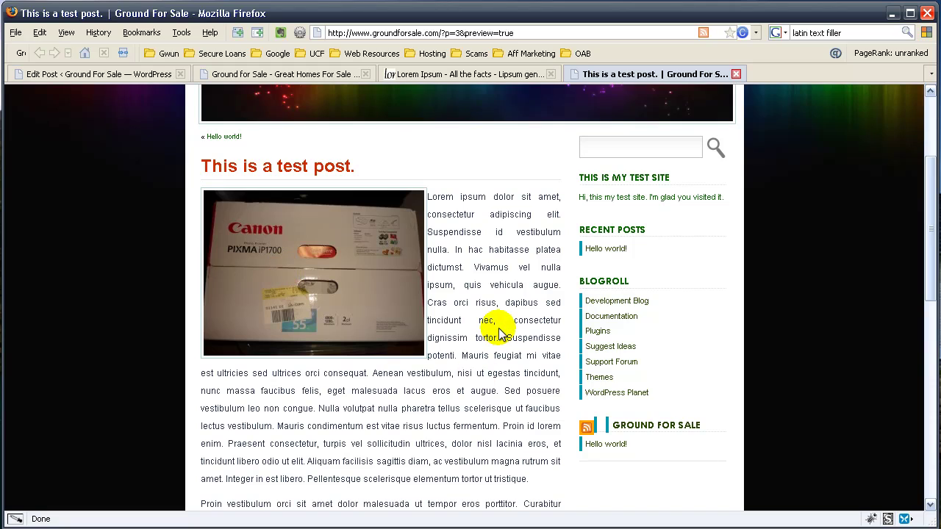
{"action": "scroll", "coordinate": [499, 334], "scroll_direction": "down", "scroll_amount": 10}
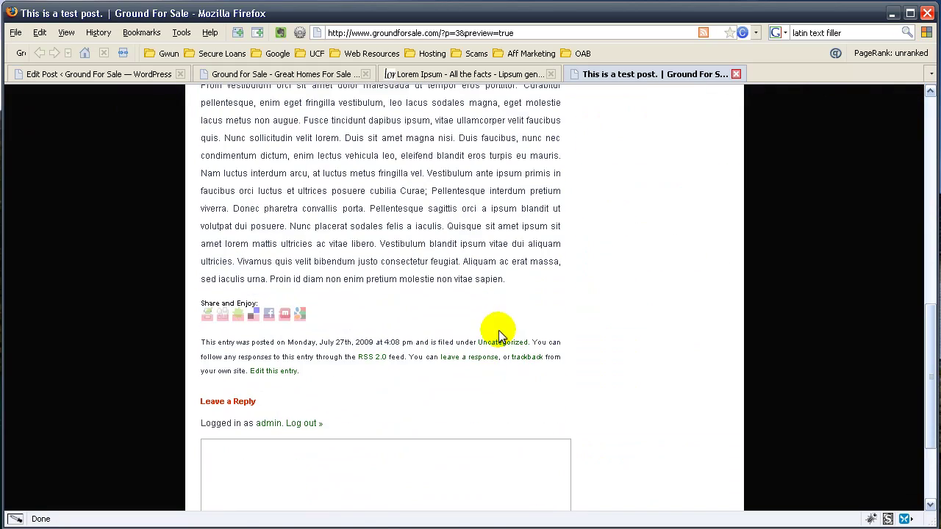
{"action": "scroll", "coordinate": [497, 330], "scroll_direction": "down", "scroll_amount": 3}
{"action": "scroll", "coordinate": [498, 324], "scroll_direction": "up", "scroll_amount": 13}
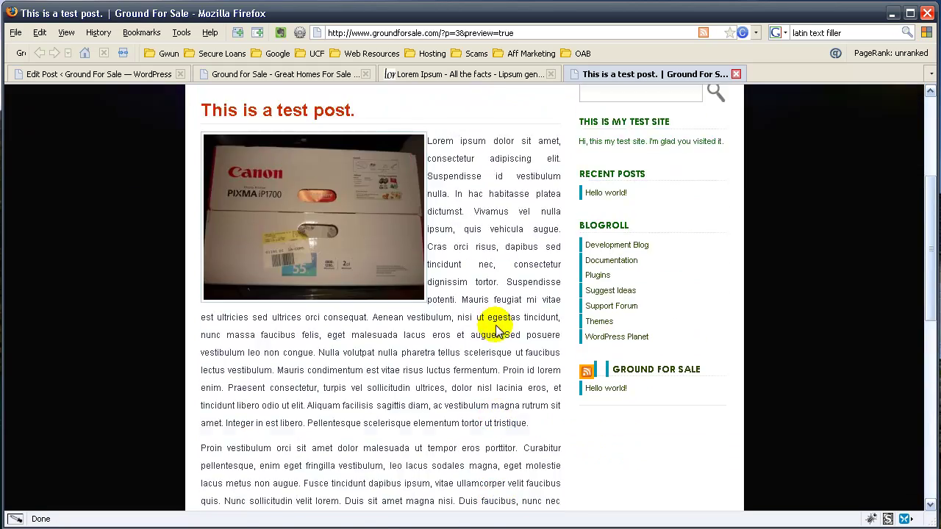
{"action": "left_click", "coordinate": [279, 74]}
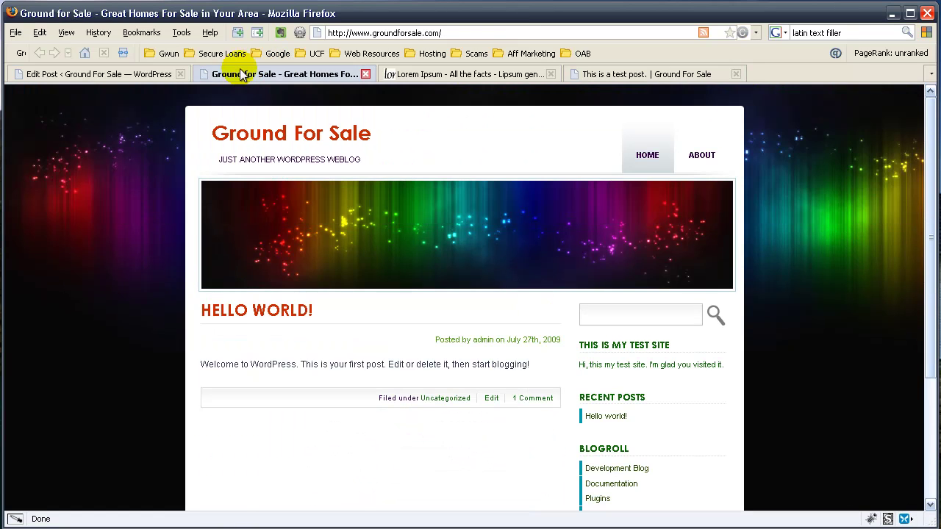
Step: Move the test post out of Uncategorized into a newly created Technology category
{"action": "left_click", "coordinate": [94, 77]}
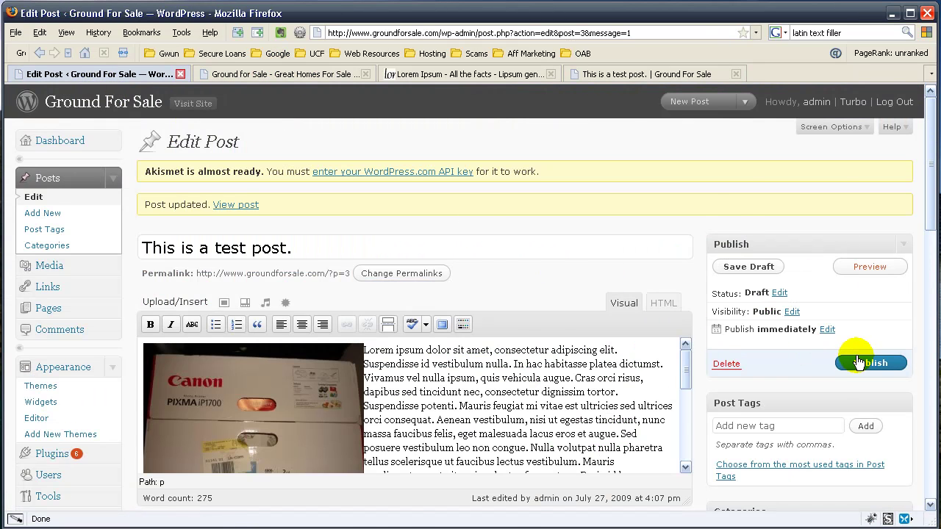
{"action": "scroll", "coordinate": [858, 360], "scroll_direction": "down", "scroll_amount": 2}
{"action": "scroll", "coordinate": [860, 360], "scroll_direction": "down", "scroll_amount": 2}
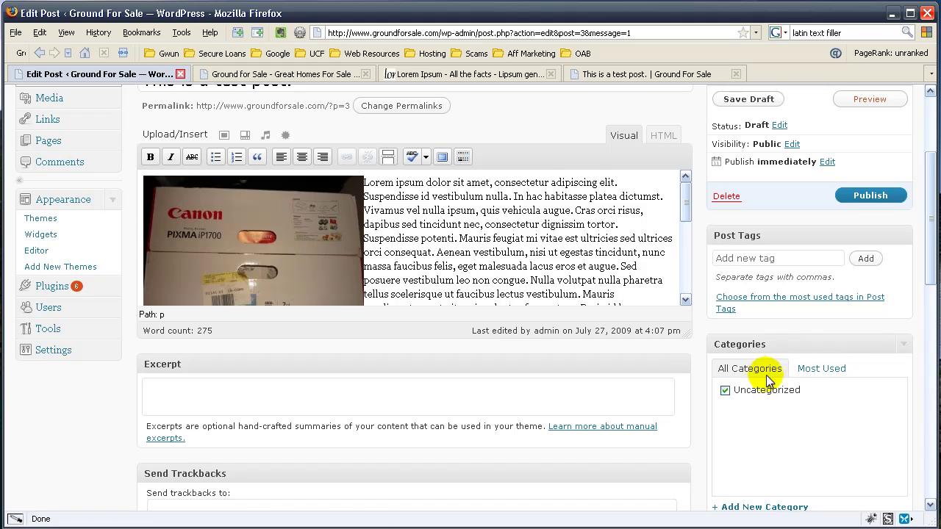
{"action": "left_click", "coordinate": [726, 390]}
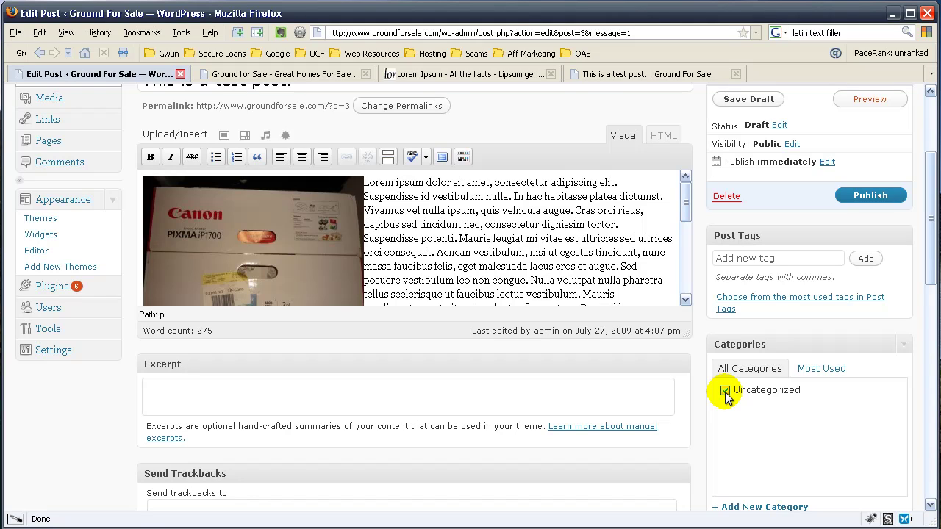
{"action": "left_click", "coordinate": [725, 391]}
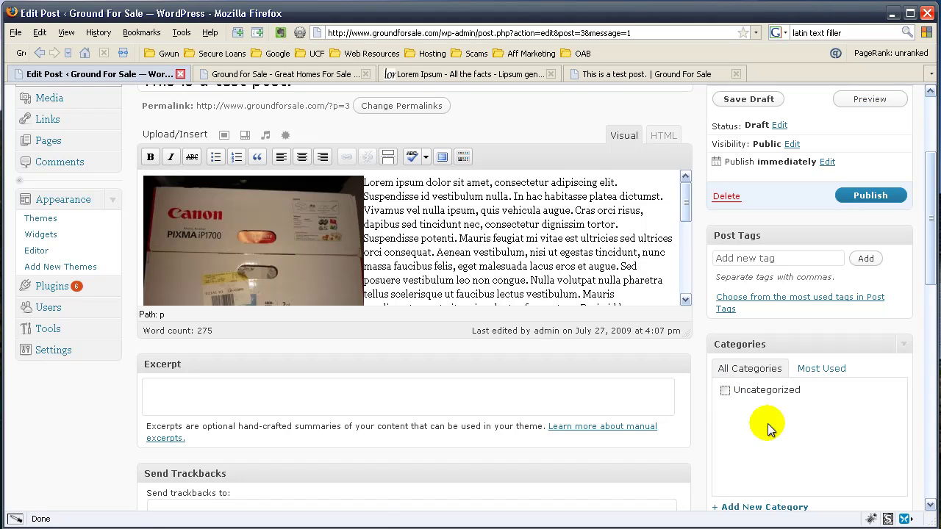
{"action": "left_click", "coordinate": [750, 506]}
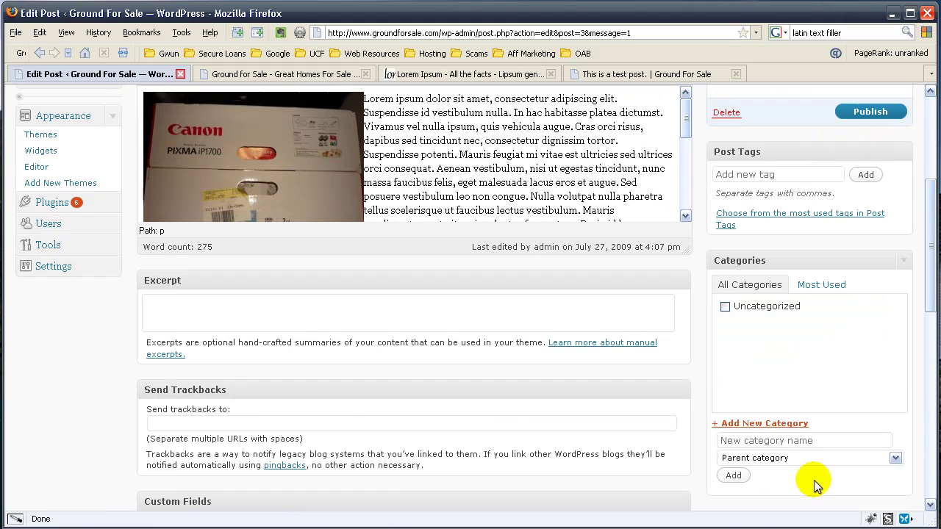
{"action": "left_click", "coordinate": [743, 440]}
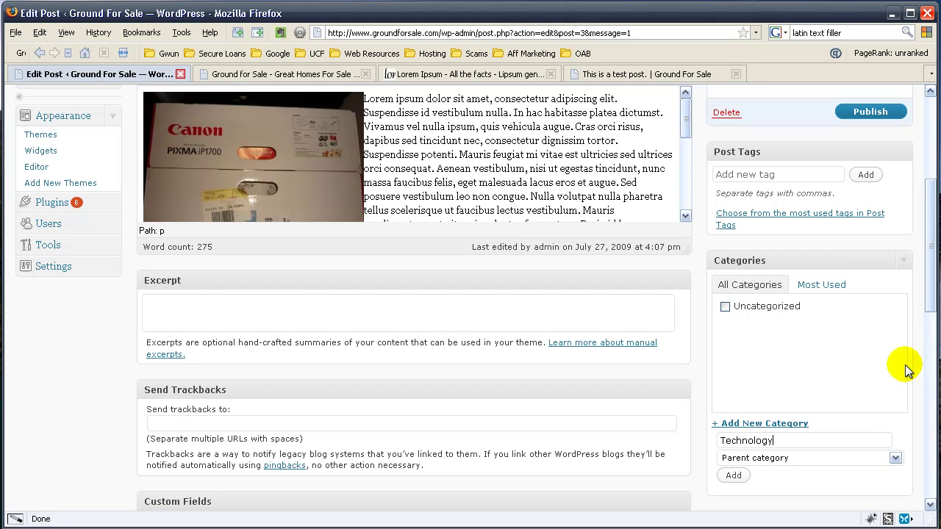
{"action": "left_click", "coordinate": [733, 477]}
Step: Tag the post with printer, topside and specs
{"action": "scroll", "coordinate": [845, 324], "scroll_direction": "up", "scroll_amount": 6}
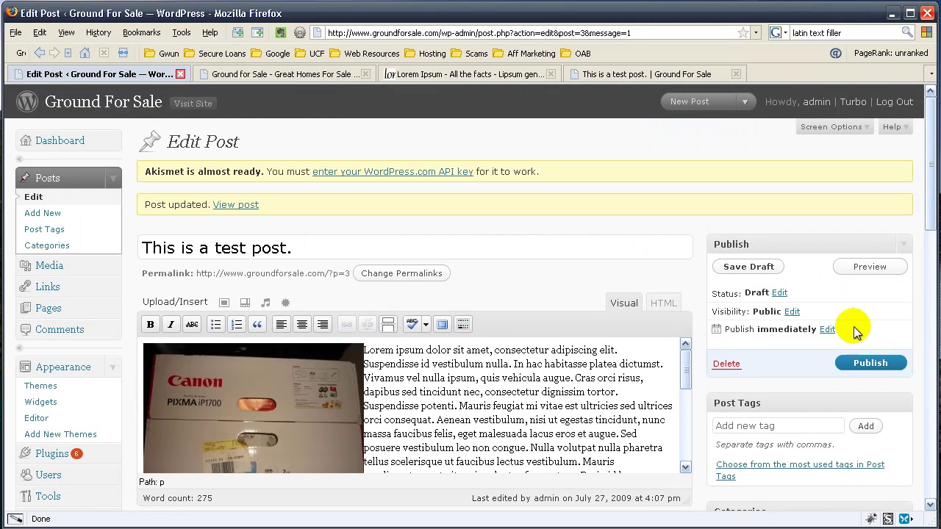
{"action": "left_click", "coordinate": [769, 428]}
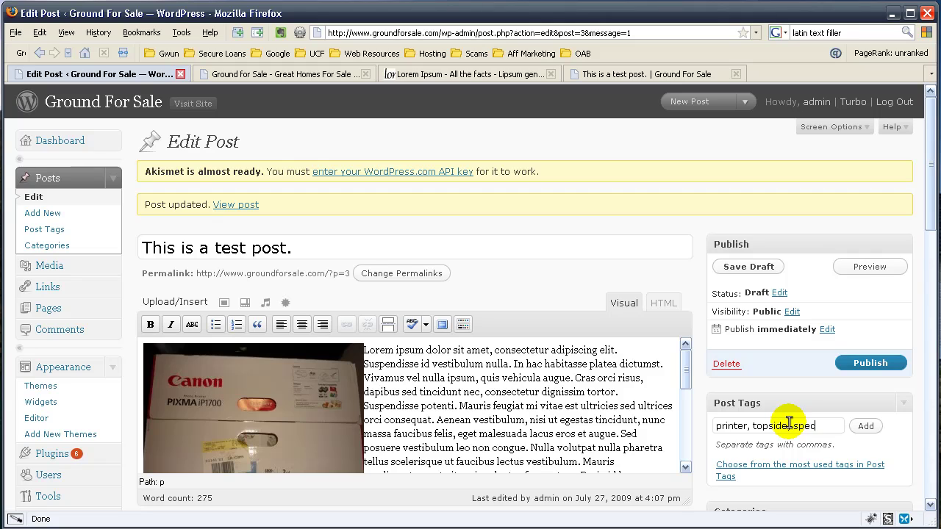
{"action": "left_click", "coordinate": [873, 428]}
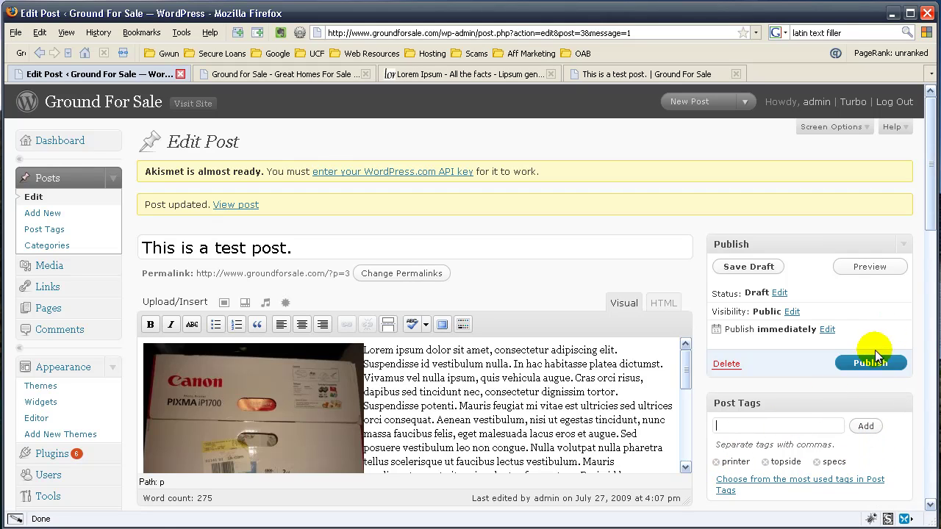
Step: Publish the test post and open the published post in a new tab
{"action": "left_click", "coordinate": [871, 363]}
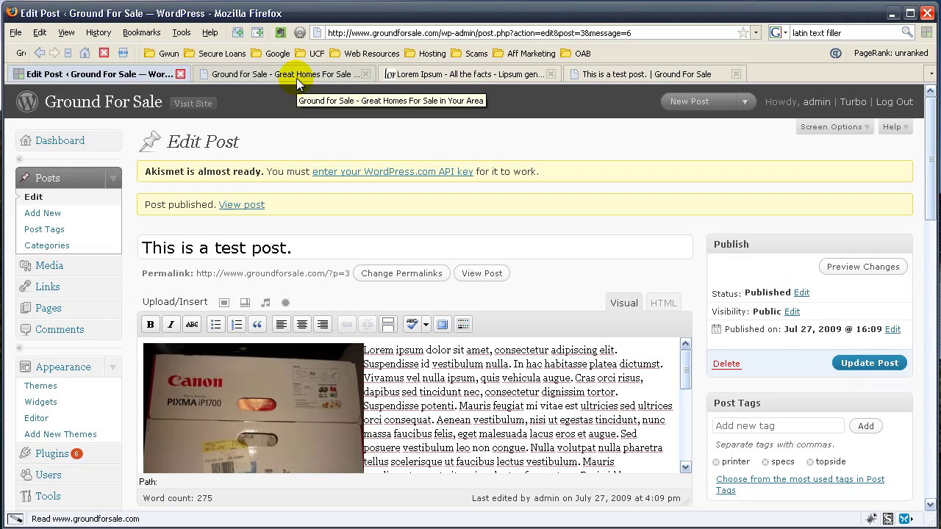
{"action": "right_click", "coordinate": [250, 205]}
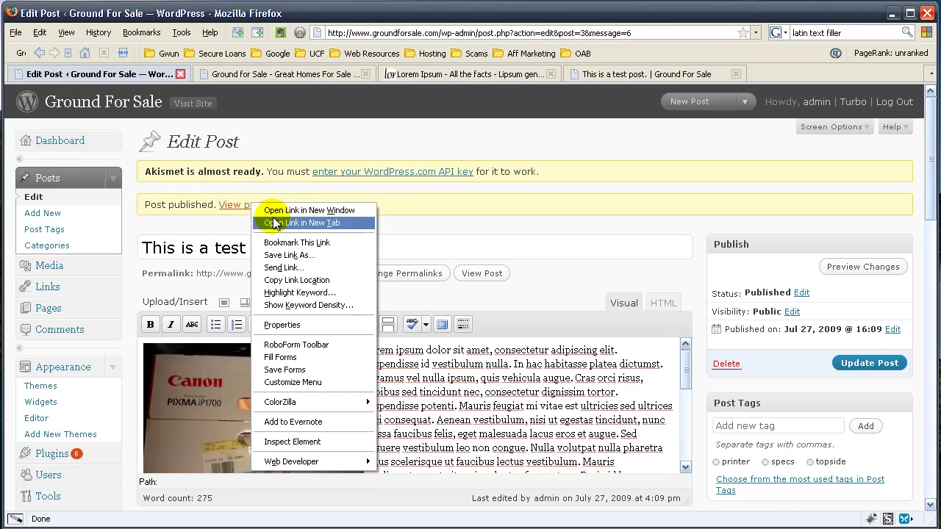
{"action": "left_click", "coordinate": [301, 223]}
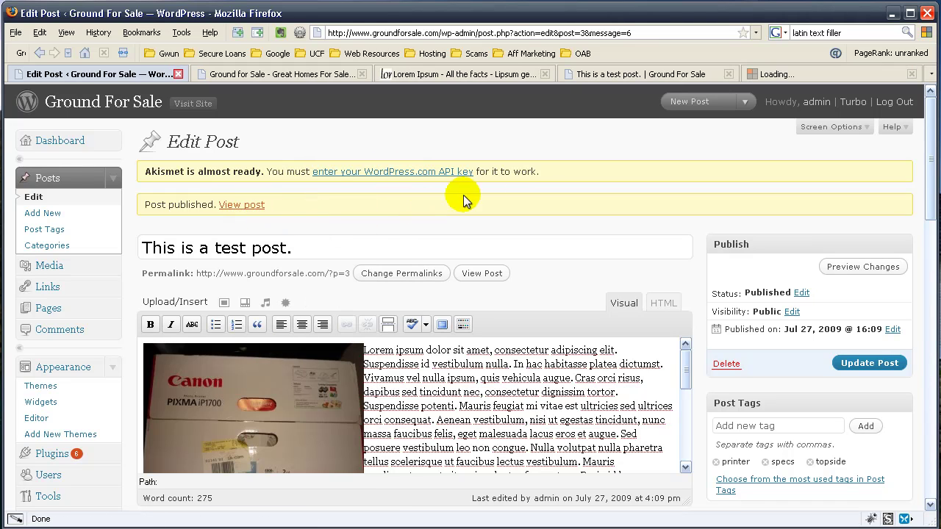
Step: Close the old preview, Lorem Ipsum and home page tabs, review the live post, and return to editing
{"action": "left_click", "coordinate": [728, 74]}
{"action": "left_click", "coordinate": [552, 74]}
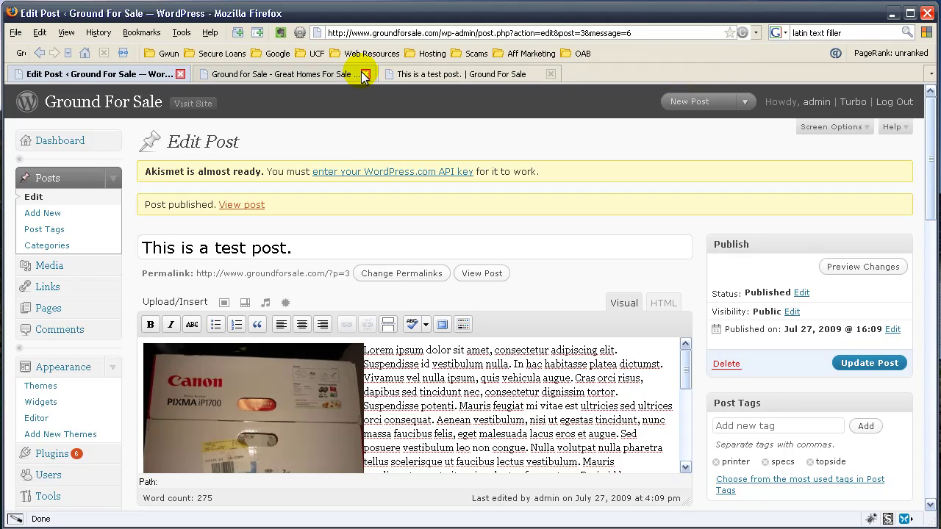
{"action": "left_click", "coordinate": [364, 74]}
{"action": "left_click", "coordinate": [292, 73]}
{"action": "scroll", "coordinate": [479, 206], "scroll_direction": "down", "scroll_amount": 10}
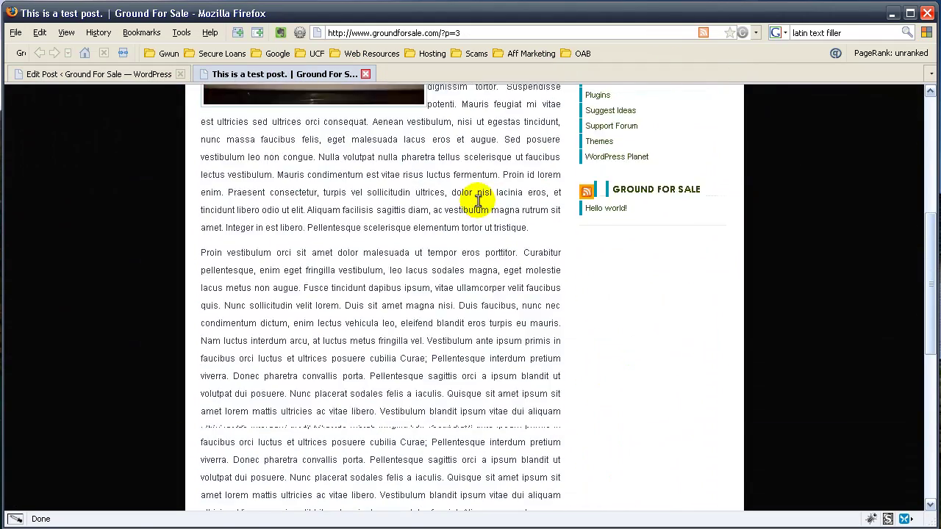
{"action": "scroll", "coordinate": [479, 206], "scroll_direction": "down", "scroll_amount": 5}
{"action": "scroll", "coordinate": [525, 231], "scroll_direction": "up", "scroll_amount": 15}
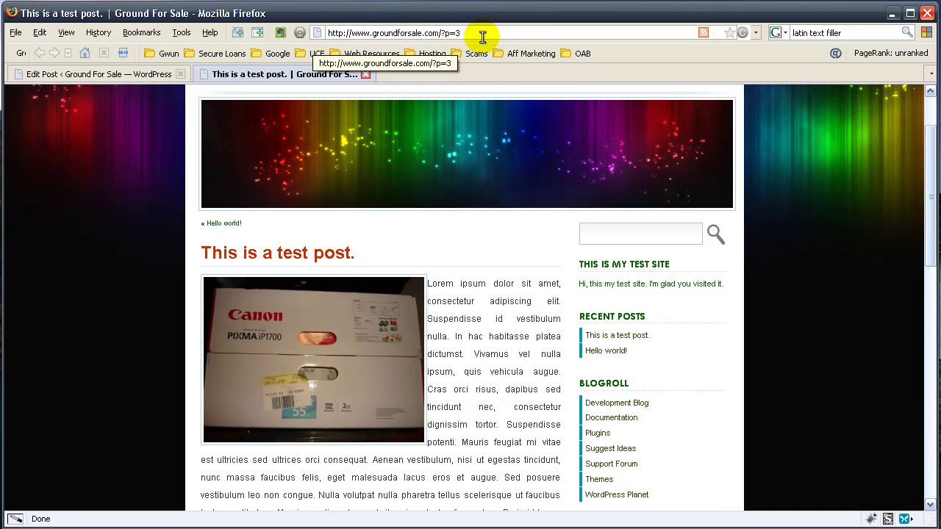
{"action": "left_click", "coordinate": [113, 74]}
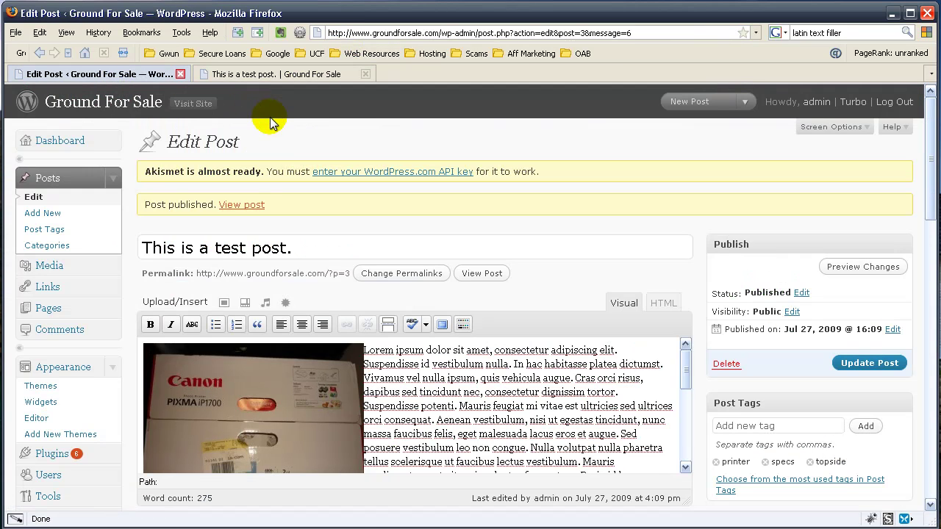
{"action": "scroll", "coordinate": [147, 158], "scroll_direction": "down", "scroll_amount": 4}
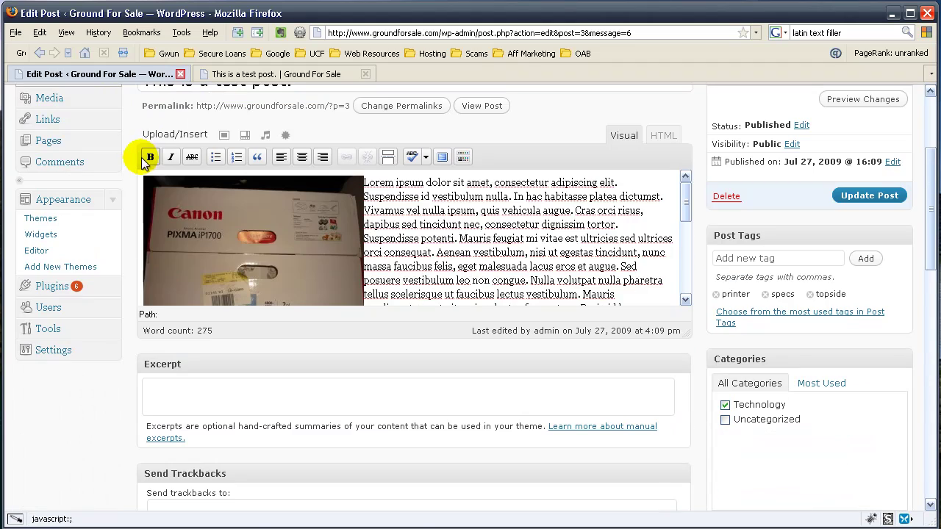
Step: Trim the Month and name pattern to a custom /%postname%/ permalink structure and save
{"action": "left_click", "coordinate": [112, 350]}
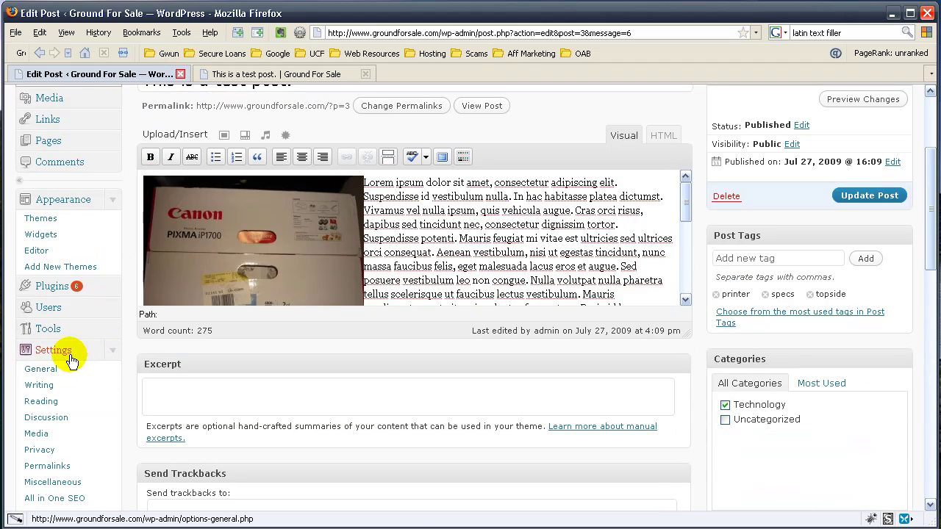
{"action": "scroll", "coordinate": [147, 356], "scroll_direction": "down", "scroll_amount": 2}
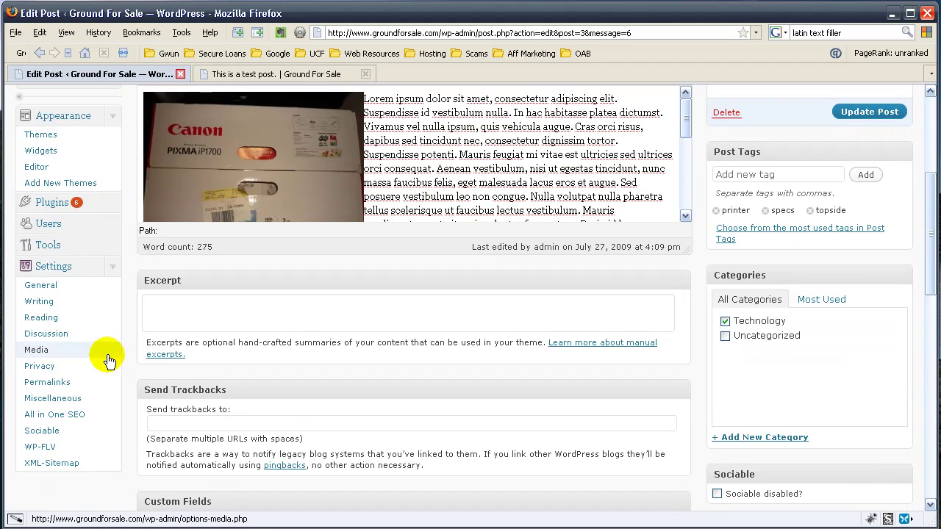
{"action": "left_click", "coordinate": [77, 384]}
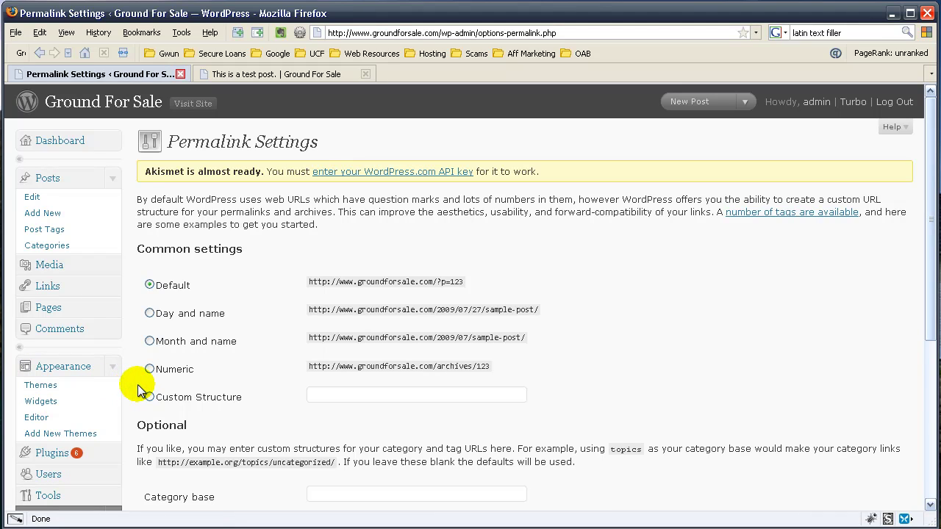
{"action": "left_click", "coordinate": [149, 343]}
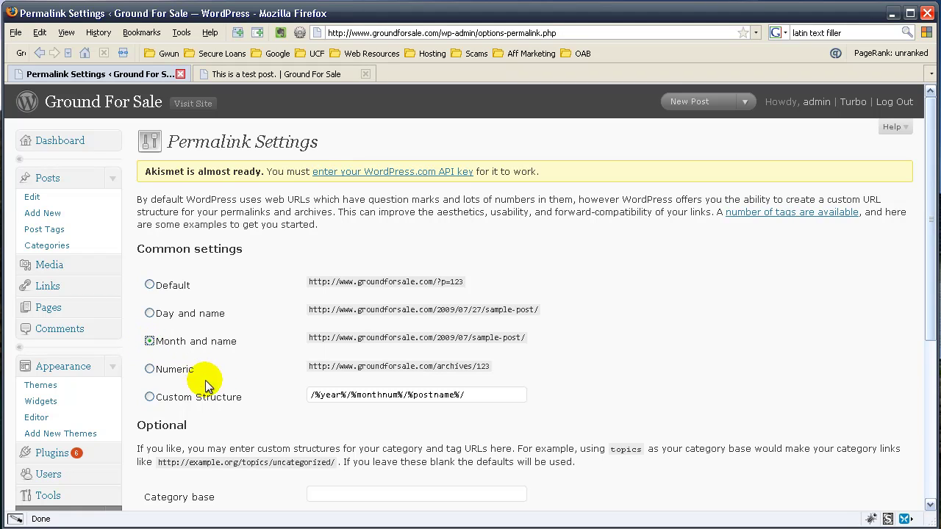
{"action": "left_click_drag", "start_coordinate": [405, 395], "coordinate": [308, 399]}
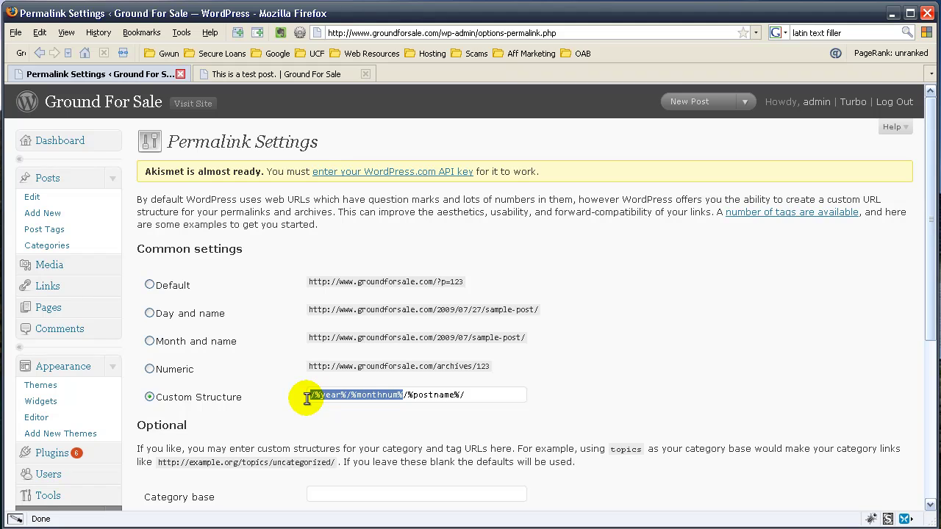
{"action": "key", "text": "BackSpace"}
{"action": "scroll", "coordinate": [670, 296], "scroll_direction": "down", "scroll_amount": 2}
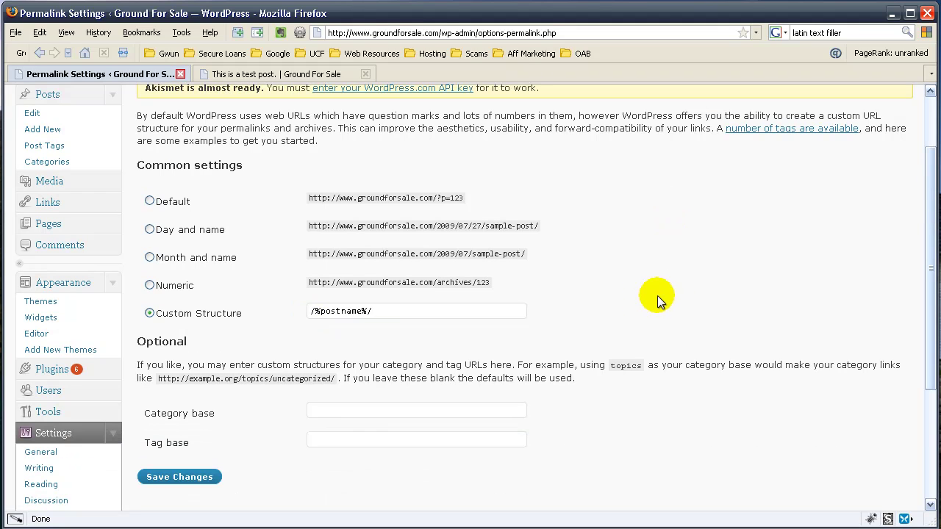
{"action": "left_click", "coordinate": [195, 478]}
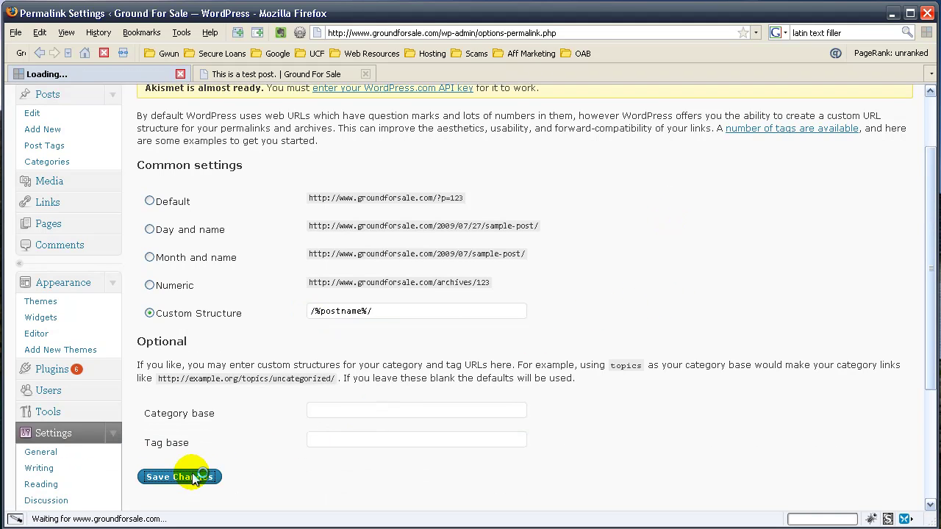
Step: Reload the test post tab and scroll through it at /this-is-a-test-post/
{"action": "left_click", "coordinate": [231, 73]}
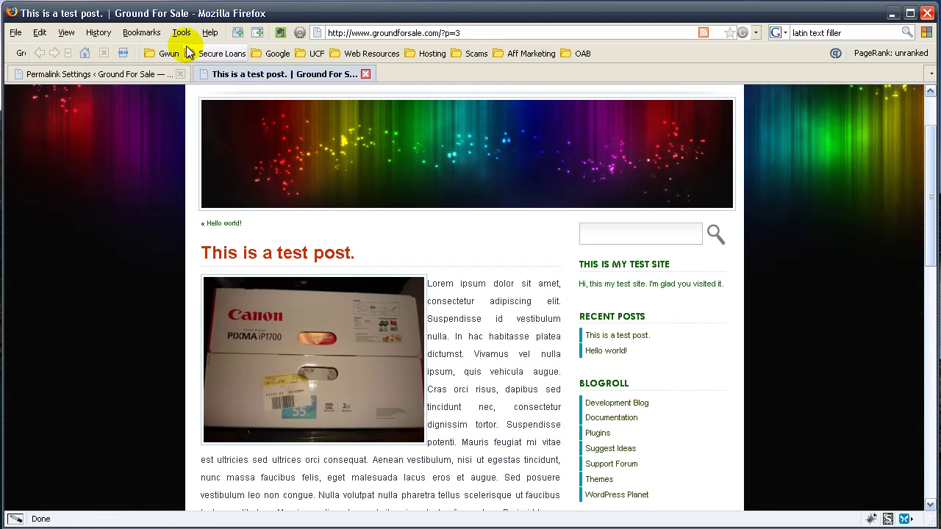
{"action": "left_click", "coordinate": [123, 53]}
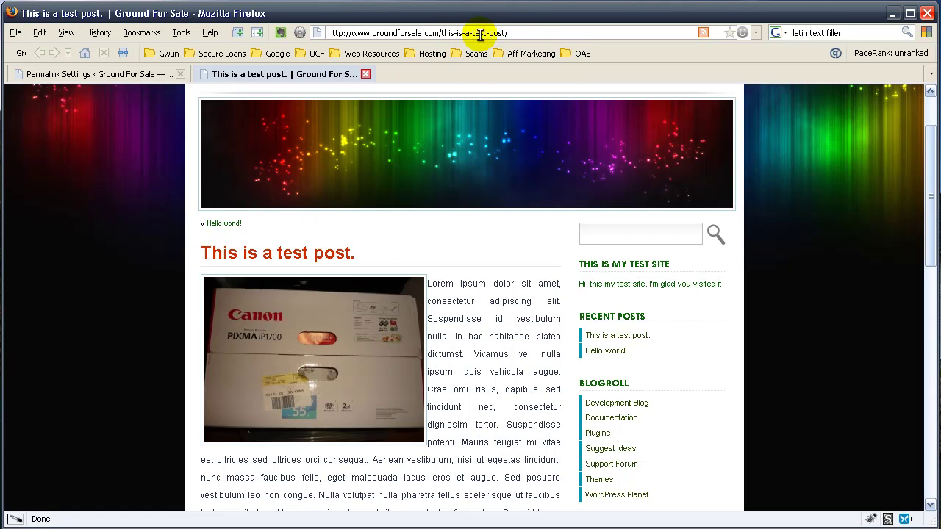
{"action": "scroll", "coordinate": [517, 235], "scroll_direction": "down", "scroll_amount": 2}
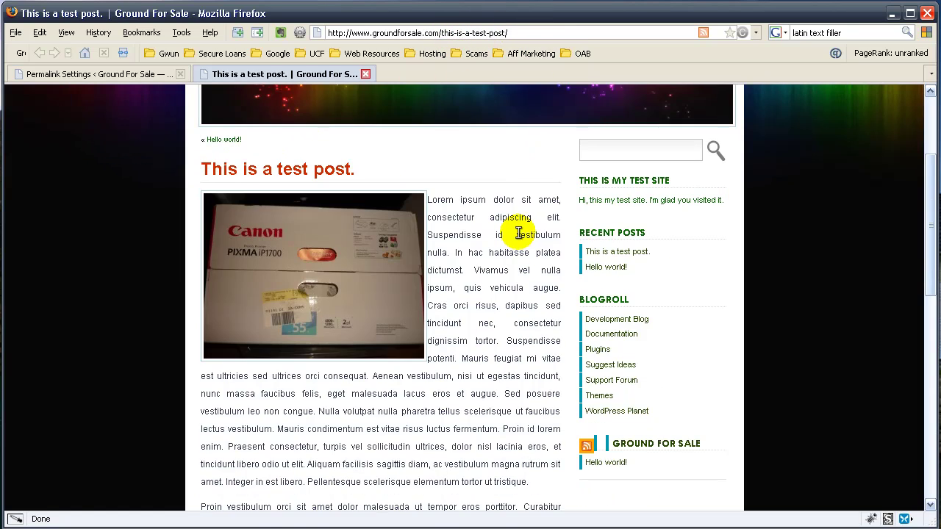
{"action": "scroll", "coordinate": [409, 163], "scroll_direction": "up", "scroll_amount": 4}
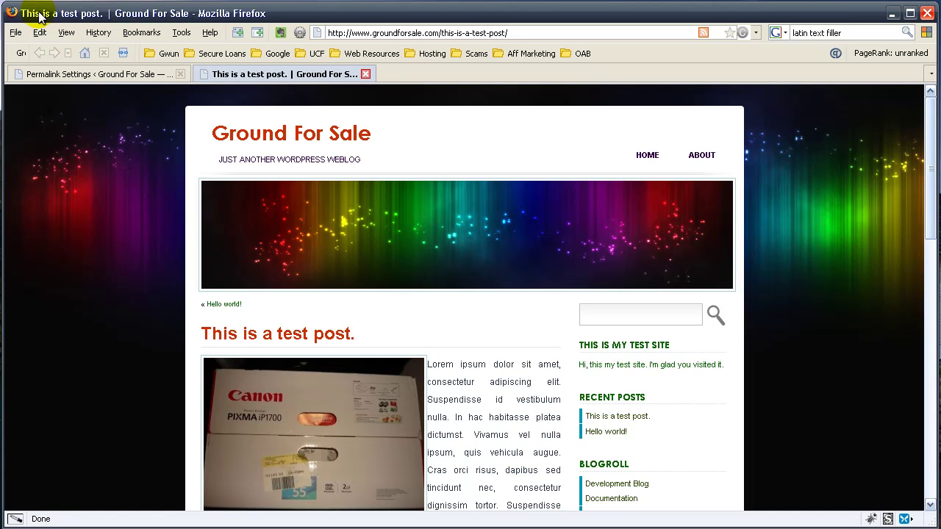
{"action": "scroll", "coordinate": [558, 296], "scroll_direction": "down", "scroll_amount": 16}
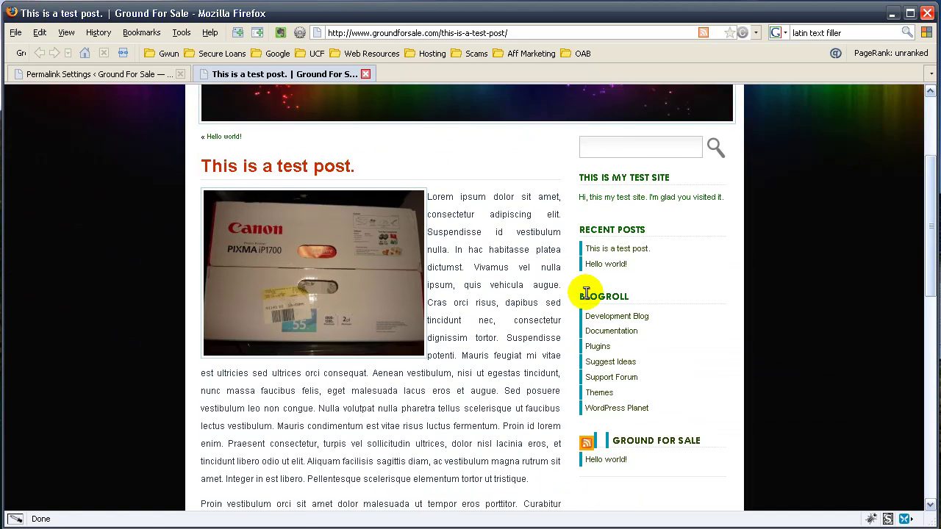
{"action": "scroll", "coordinate": [567, 298], "scroll_direction": "down", "scroll_amount": 2}
{"action": "scroll", "coordinate": [555, 298], "scroll_direction": "up", "scroll_amount": 18}
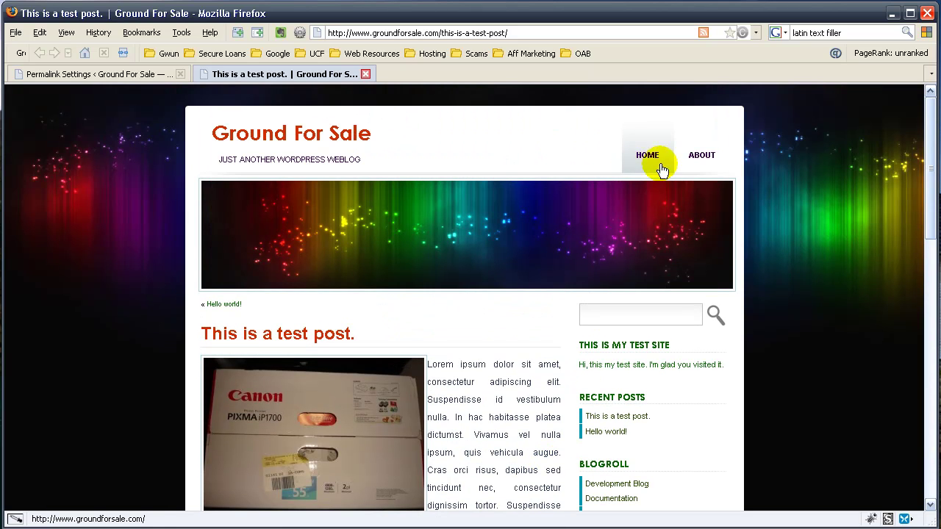
Step: Start a new page from Pages > Add New in the admin
{"action": "left_click", "coordinate": [147, 77]}
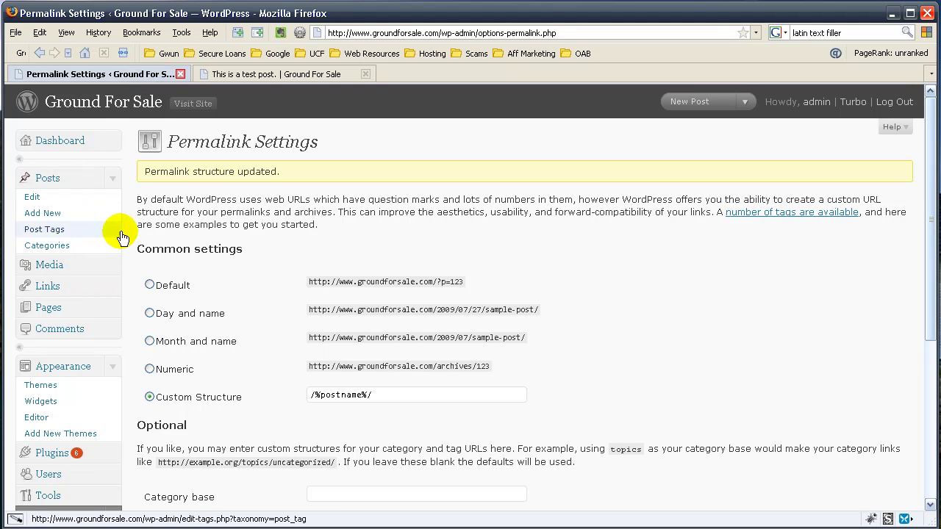
{"action": "left_click", "coordinate": [119, 183]}
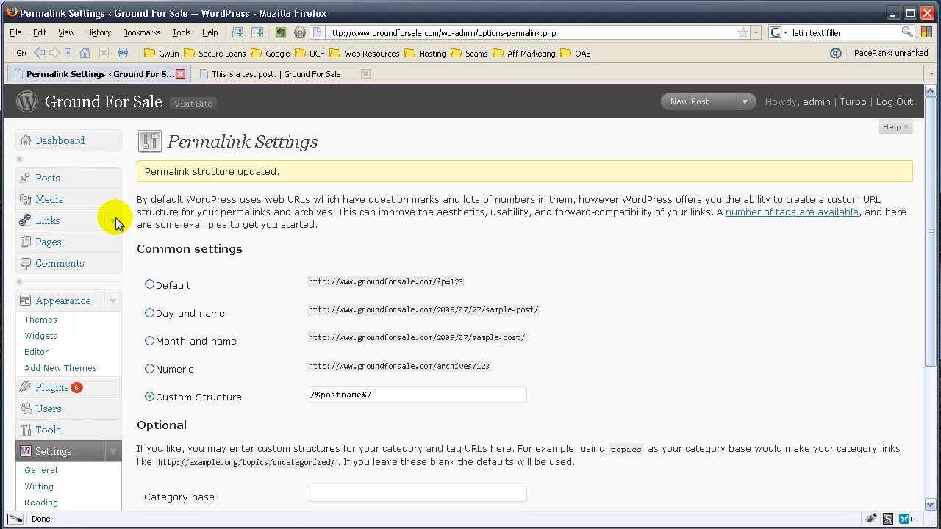
{"action": "left_click", "coordinate": [109, 245]}
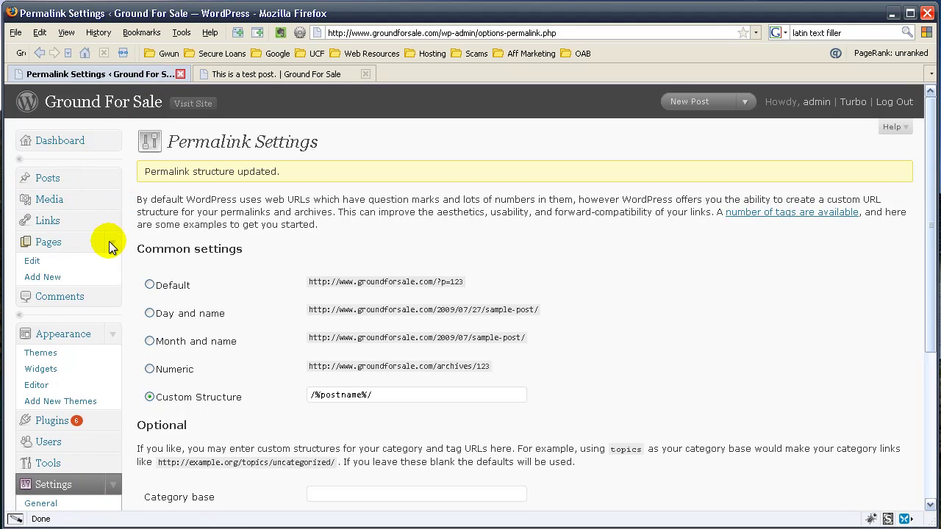
{"action": "left_click", "coordinate": [54, 278]}
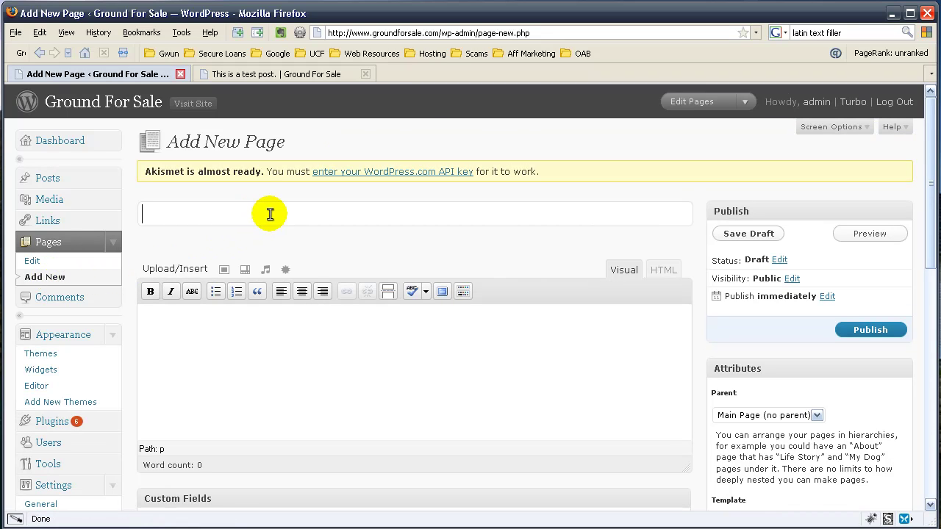
Step: Title the page 'Contact Us' and write a body message inviting visitors to email the site owner
{"action": "type", "text": "Contact Us"}
{"action": "key", "text": "Tab"}
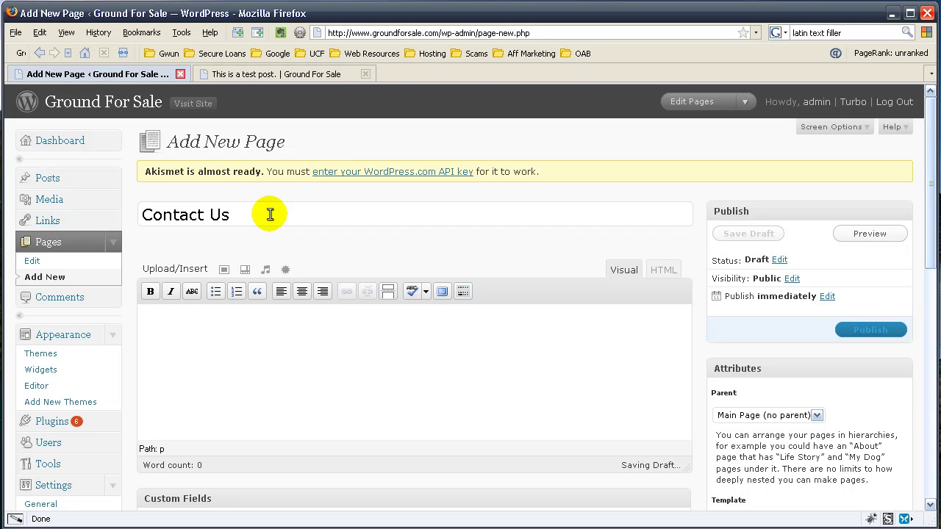
{"action": "type", "text": "Hi, Intere"}
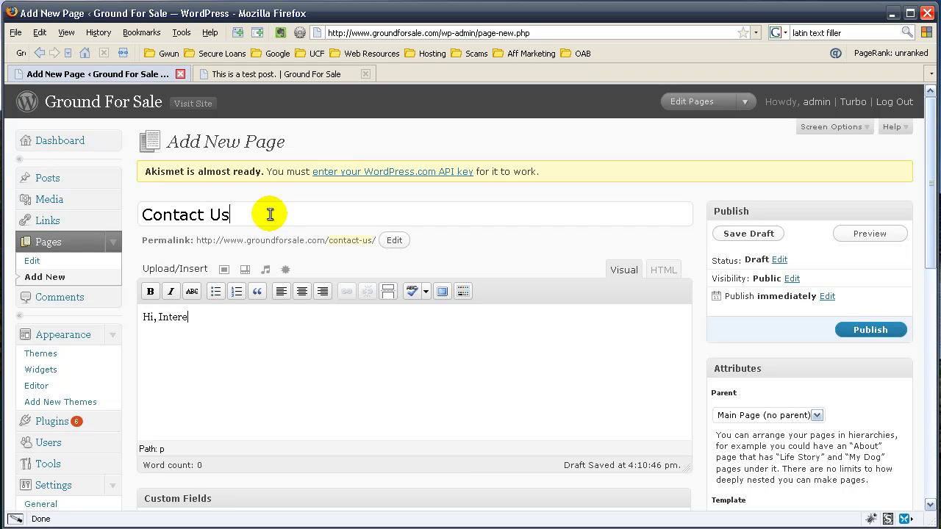
{"action": "type", "text": "sted in Contacting MEme. You can do so easi"}
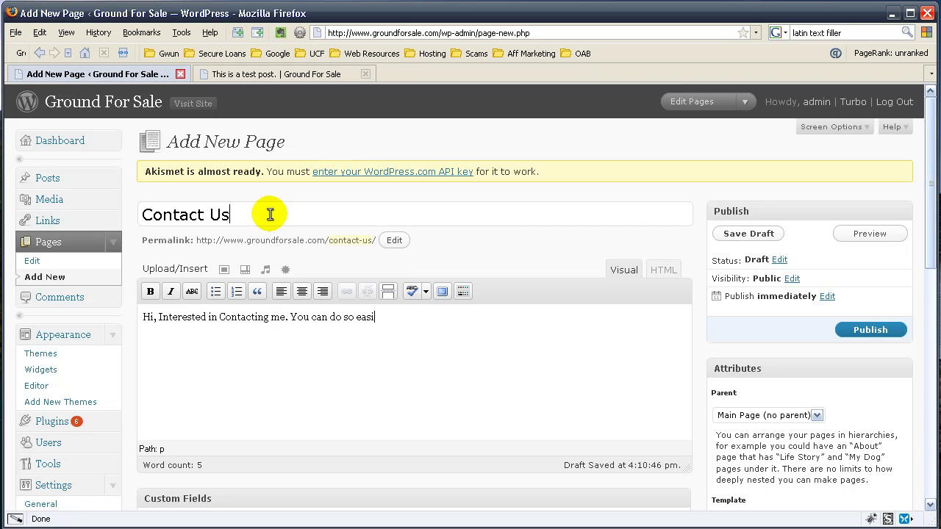
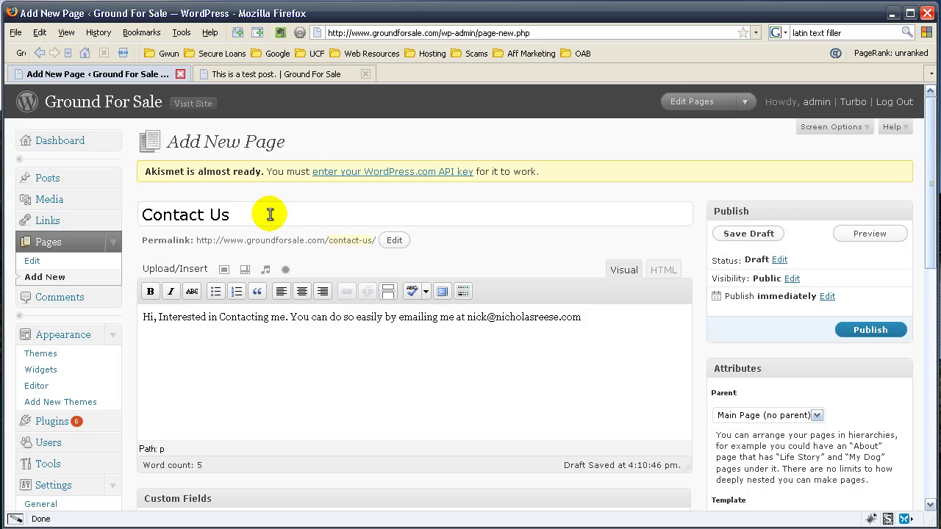
Step: Link the email address in the message with a mailto: URL and publish the Contact Us page
{"action": "left_click", "coordinate": [270, 214]}
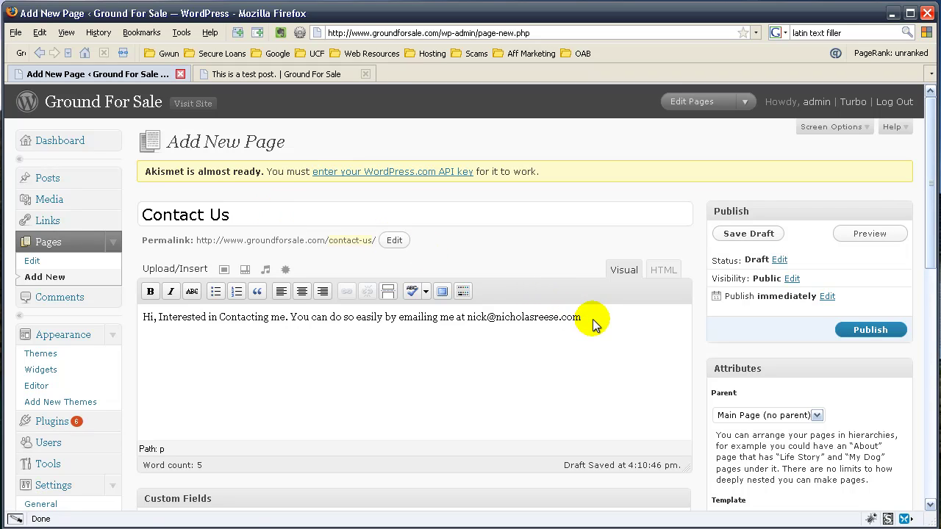
{"action": "left_click_drag", "start_coordinate": [582, 317], "coordinate": [471, 331]}
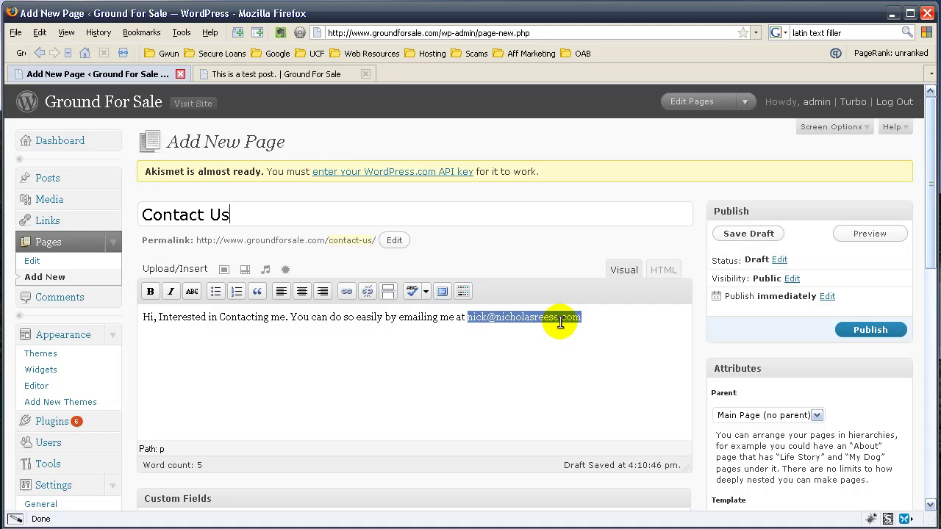
{"action": "left_click", "coordinate": [350, 296]}
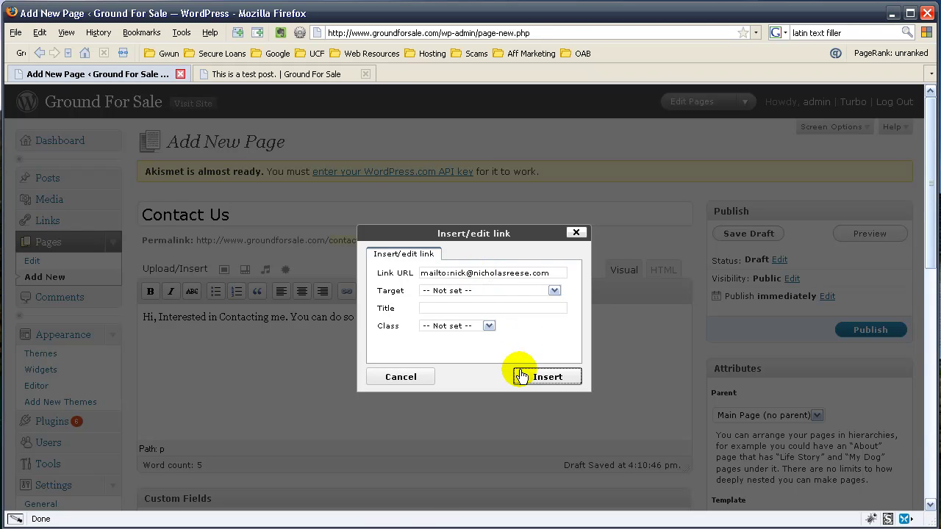
{"action": "left_click", "coordinate": [521, 377]}
{"action": "left_click", "coordinate": [866, 330]}
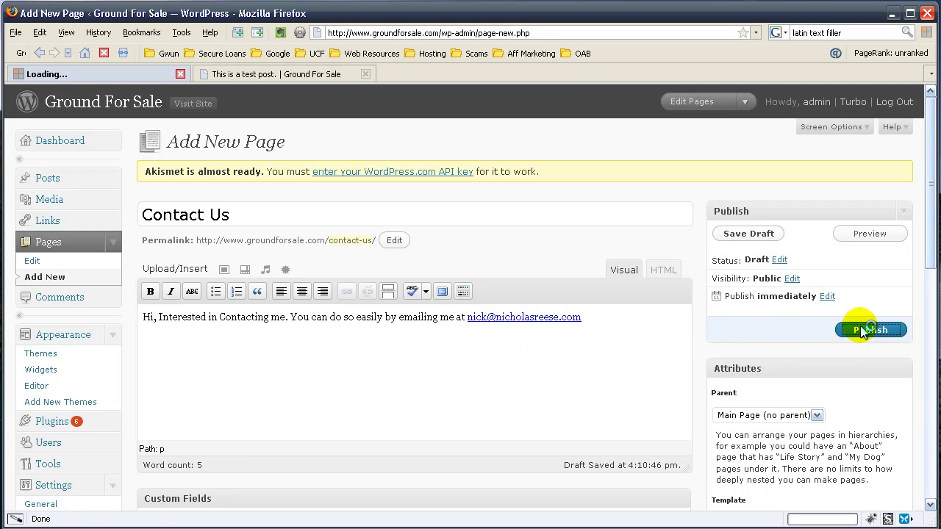
Step: Reload the live site tab and open the new CONTACT US menu item
{"action": "left_click", "coordinate": [287, 75]}
{"action": "left_click", "coordinate": [123, 53]}
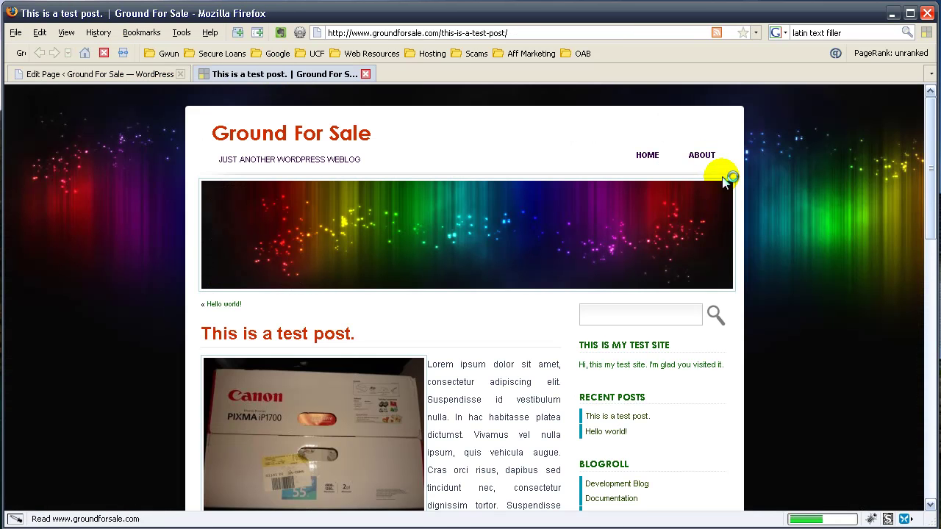
{"action": "left_click", "coordinate": [690, 162]}
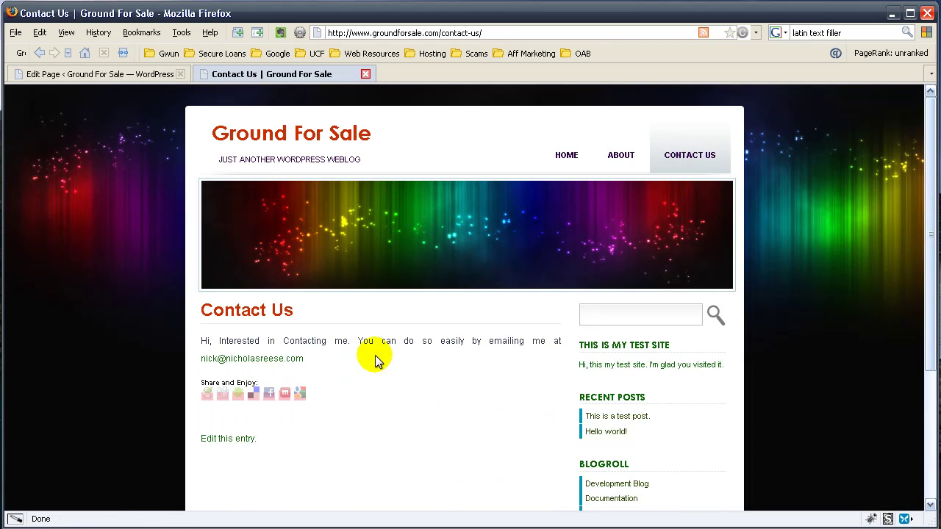